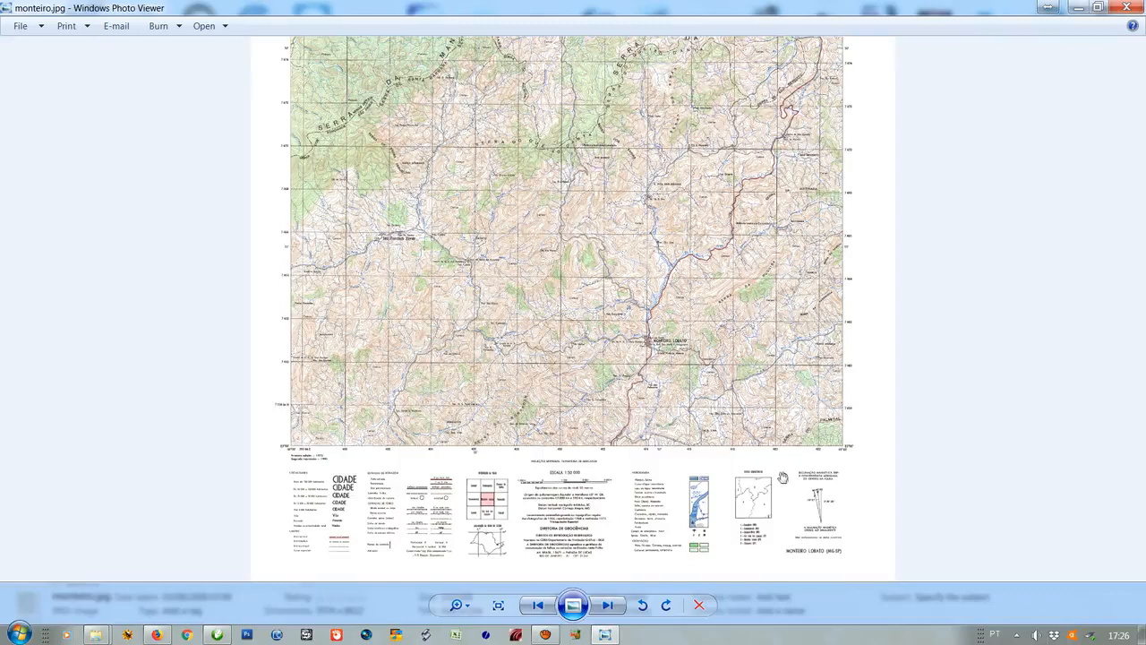
Examine the magnetic declination and meridian convergence diagram in the southeast margin of the Monteiro Lobato sheet
scroll(980, 483, up, 4)
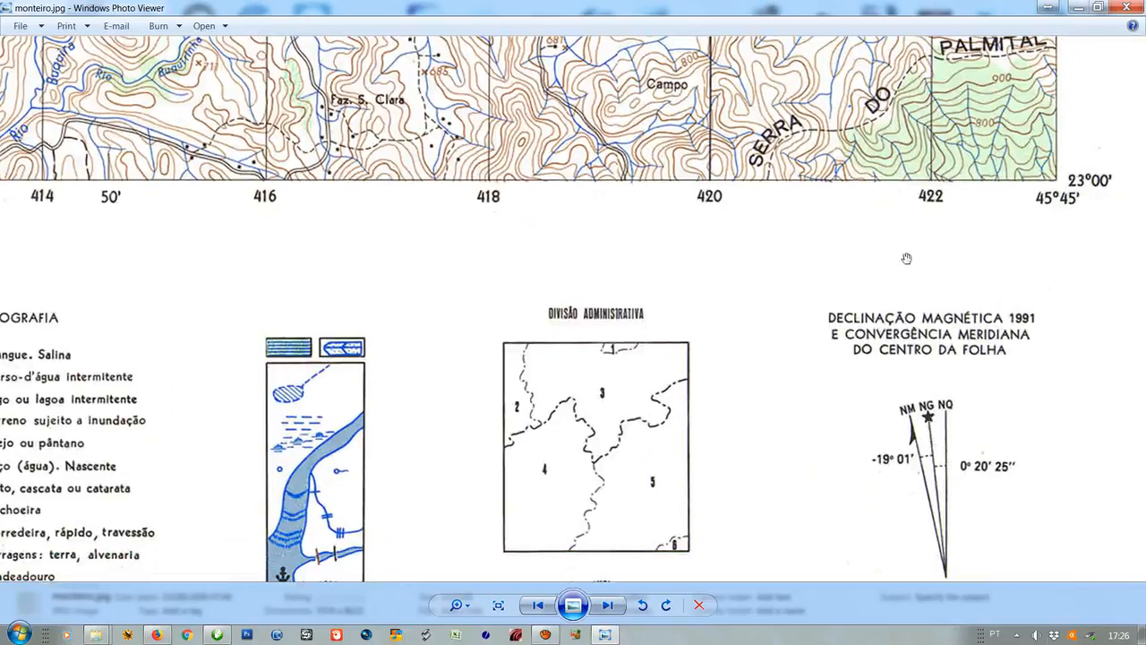
scroll(901, 235, down, 3)
scroll(867, 240, down, 5)
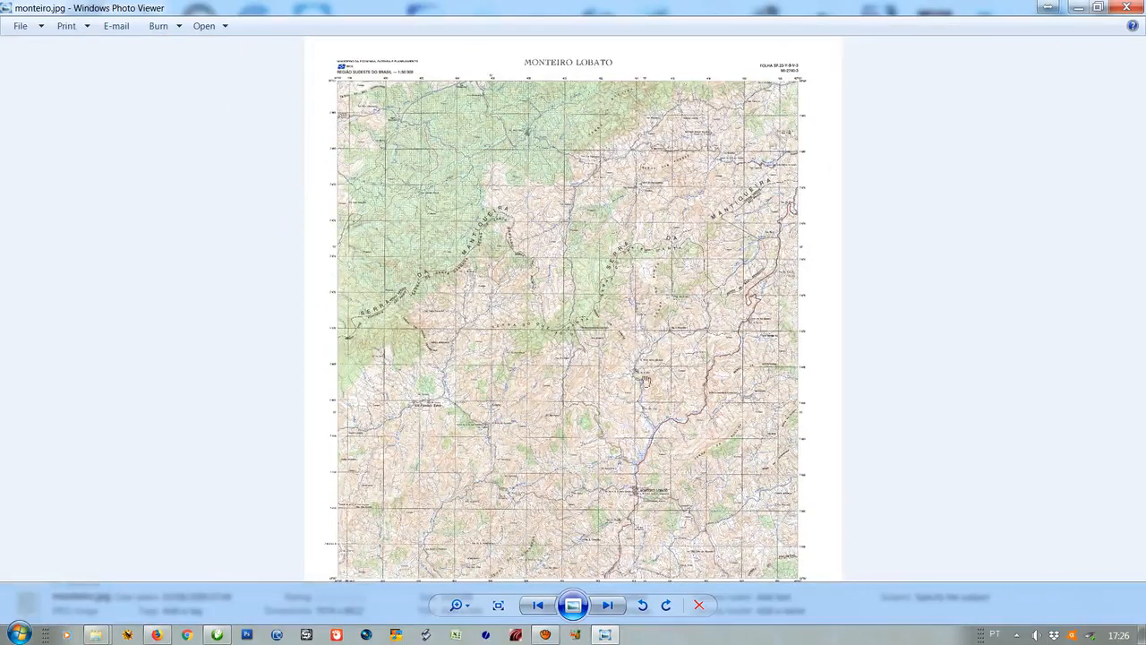
scroll(645, 481, down, 1)
scroll(744, 552, up, 3)
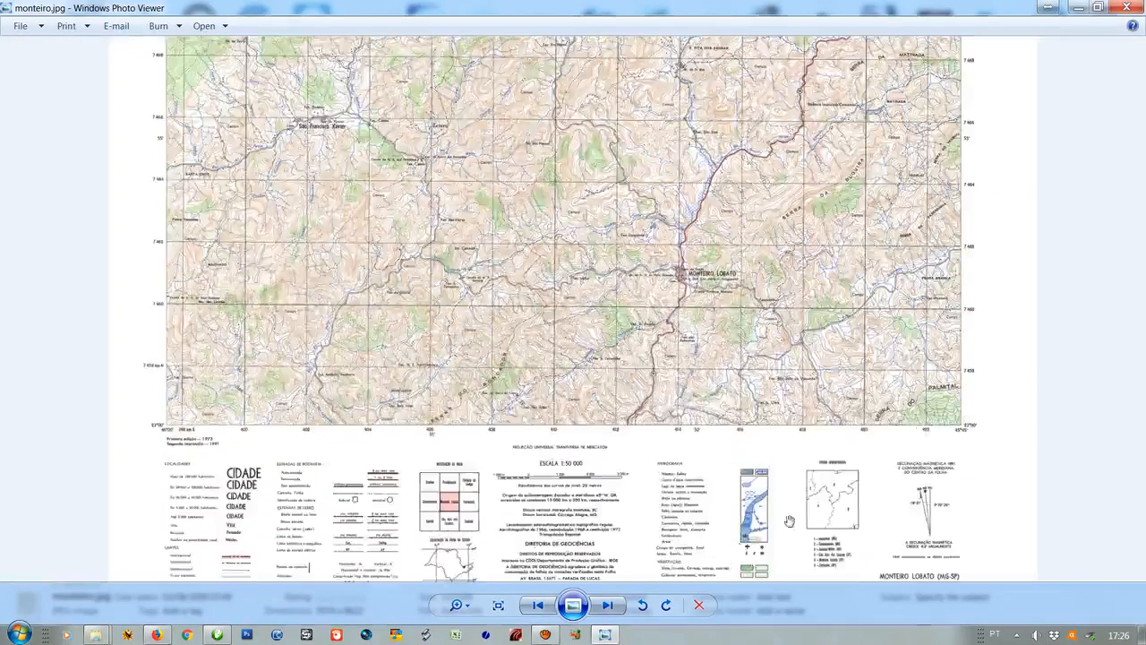
scroll(874, 520, up, 2)
drag(938, 517, 747, 402)
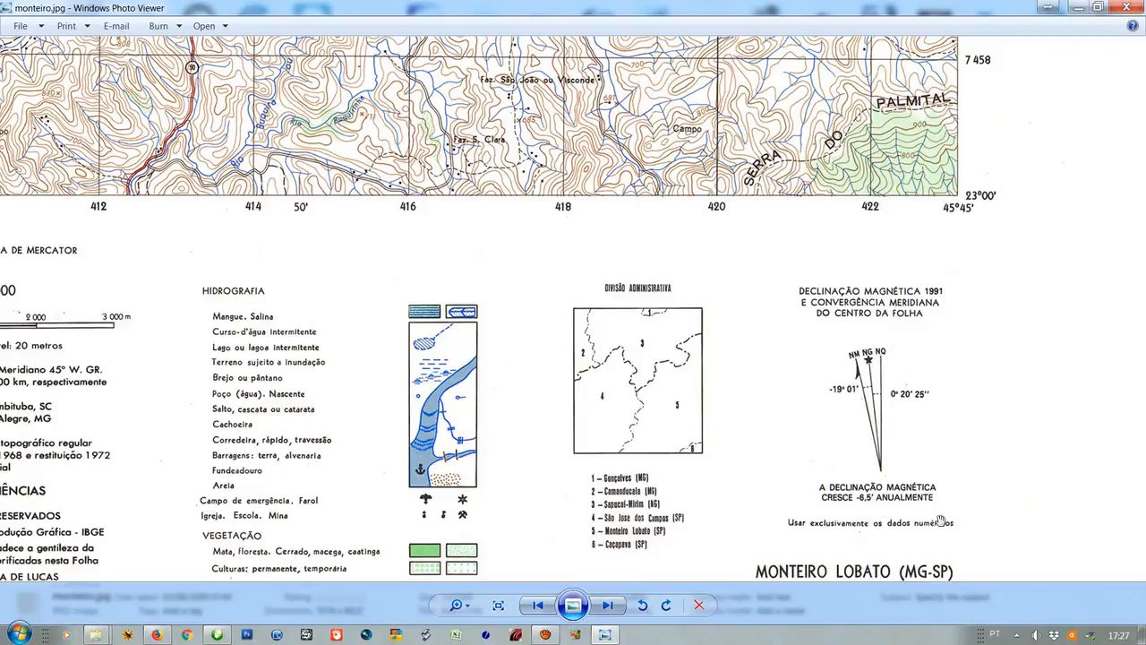
drag(834, 529, 811, 503)
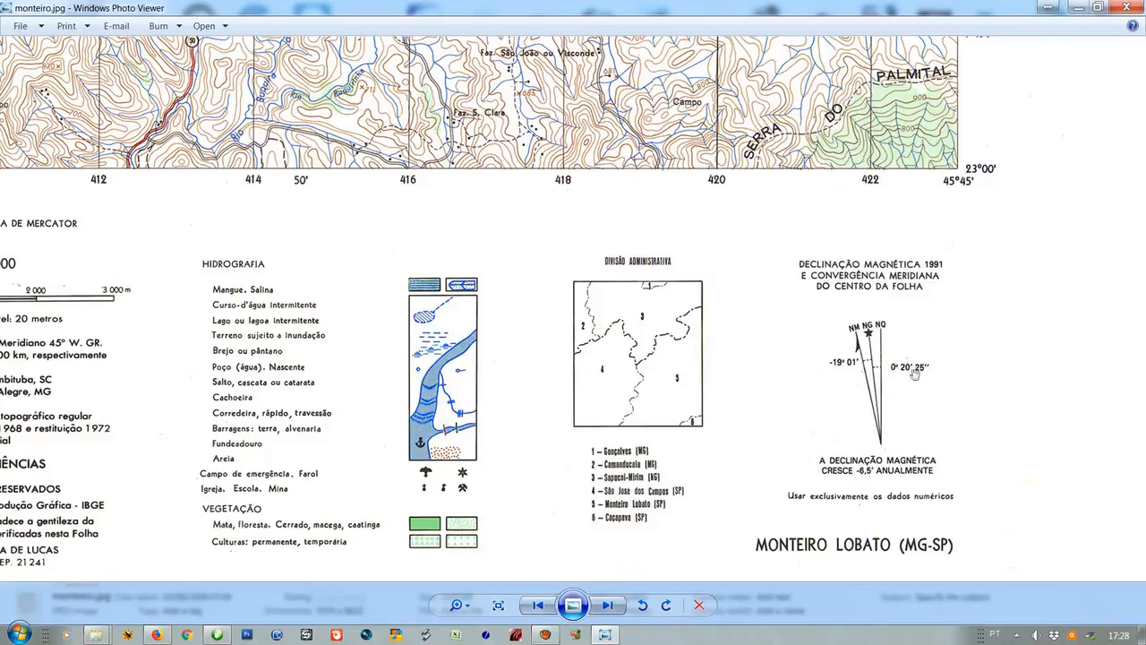
scroll(811, 372, down, 2)
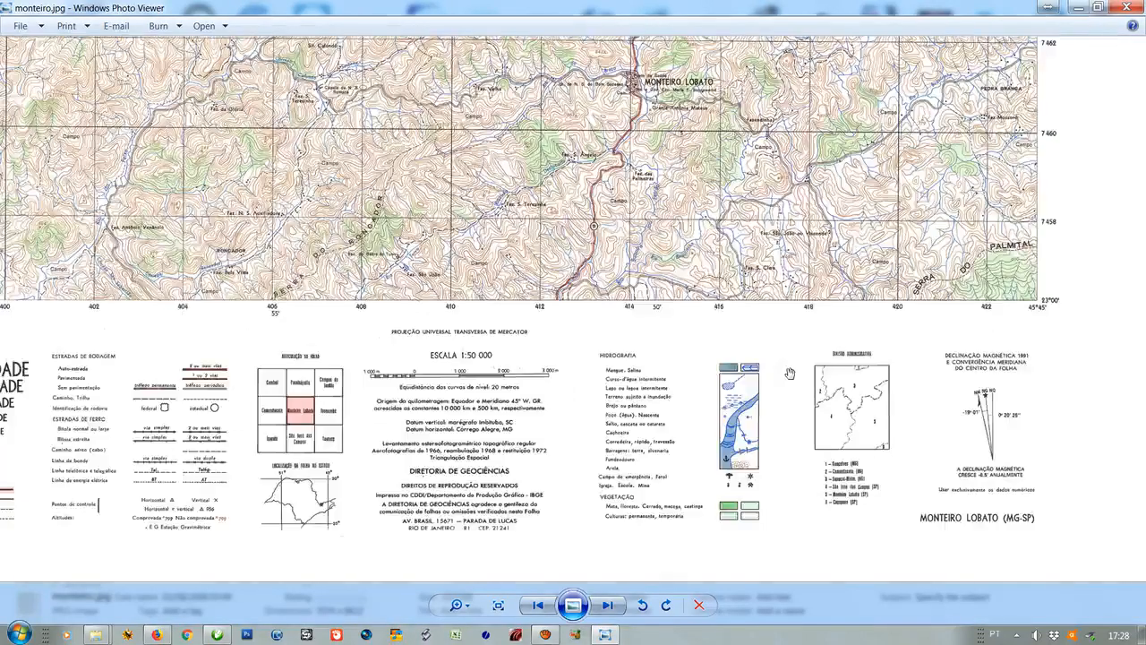
scroll(790, 372, down, 2)
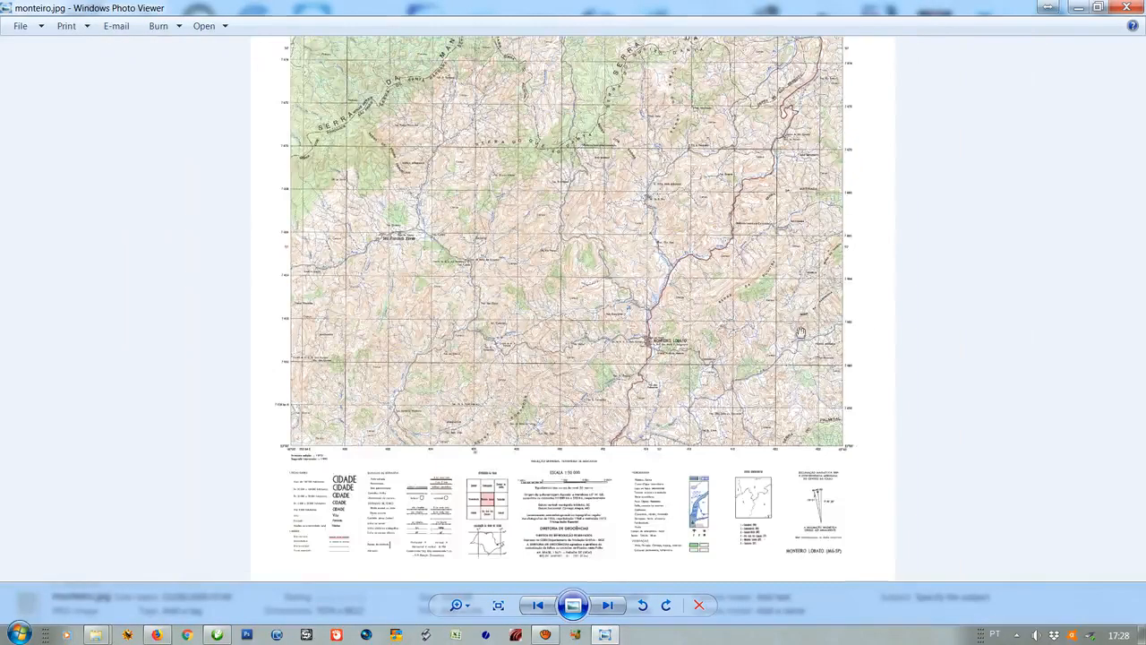
Examine the UTM northing labels along the map's east edge, level with the town of Monteiro Lobato
scroll(836, 387, up, 2)
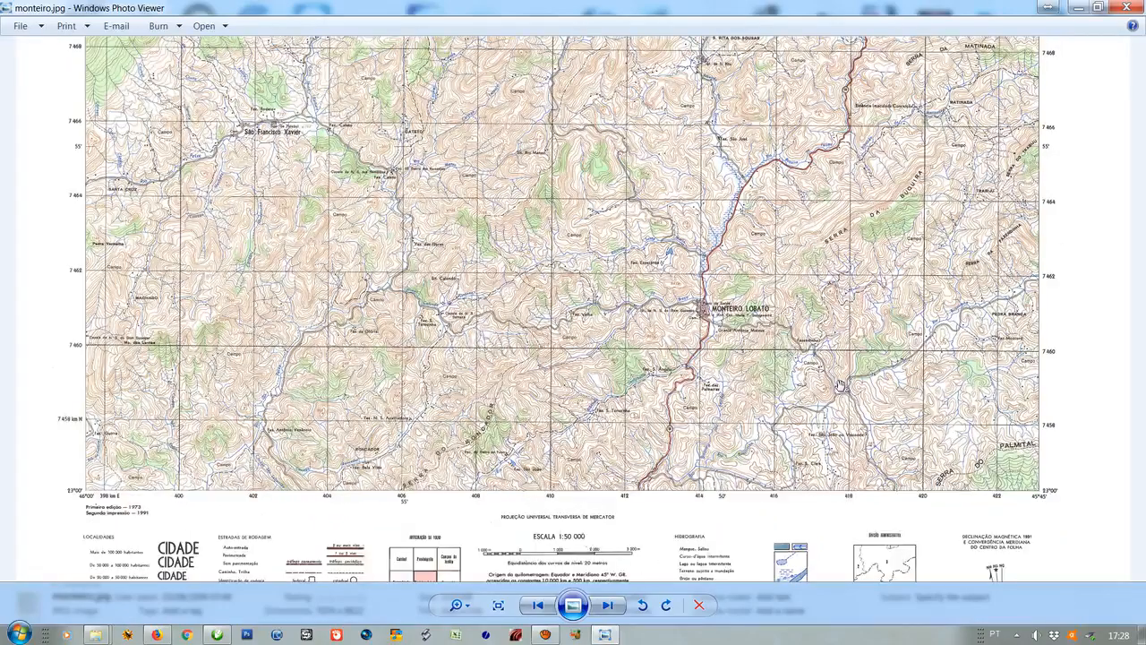
scroll(1006, 372, up, 1)
scroll(986, 407, up, 4)
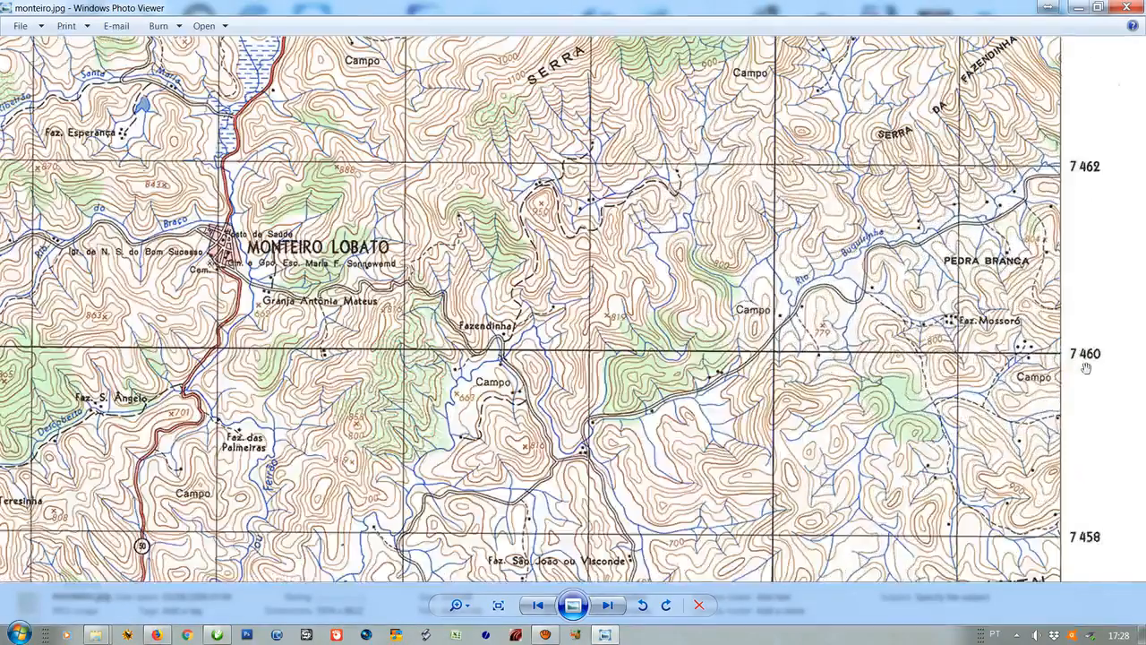
scroll(902, 394, down, 4)
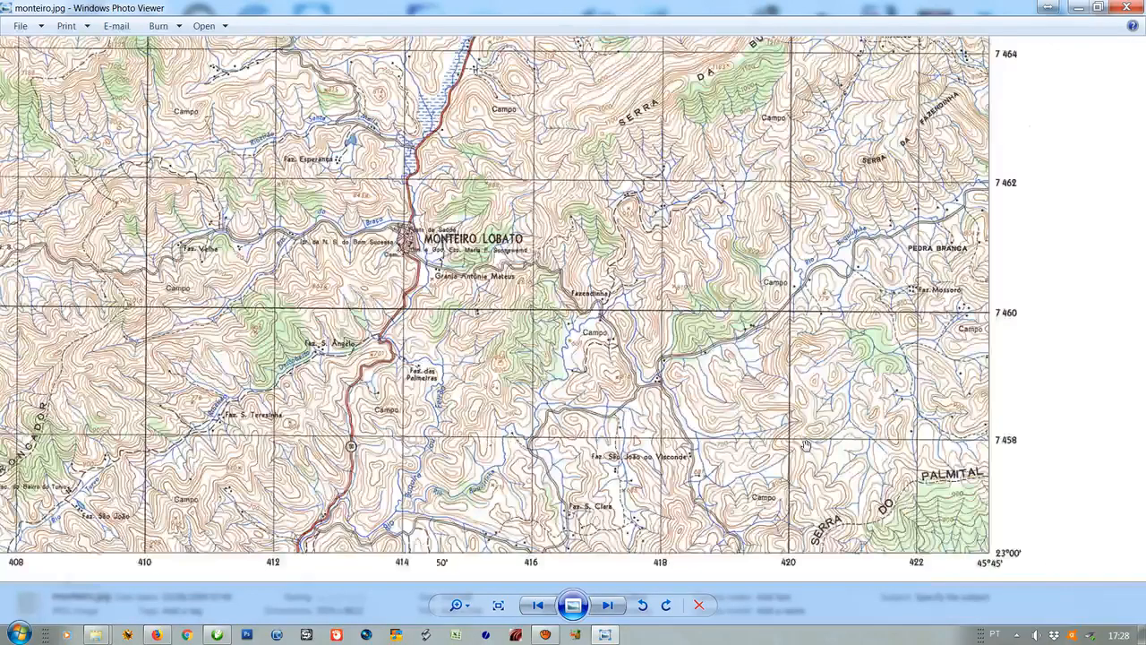
scroll(806, 445, down, 4)
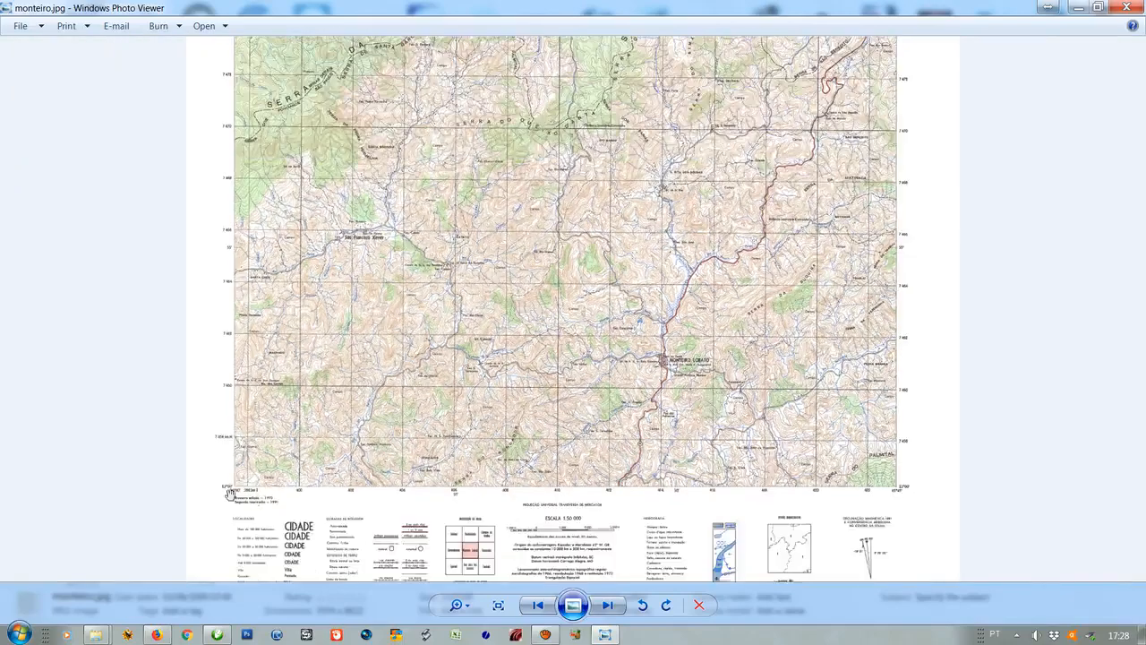
Examine the latitude, longitude and UTM labels at the map's southwest corner
scroll(230, 495, up, 4)
scroll(230, 479, down, 2)
scroll(286, 441, up, 2)
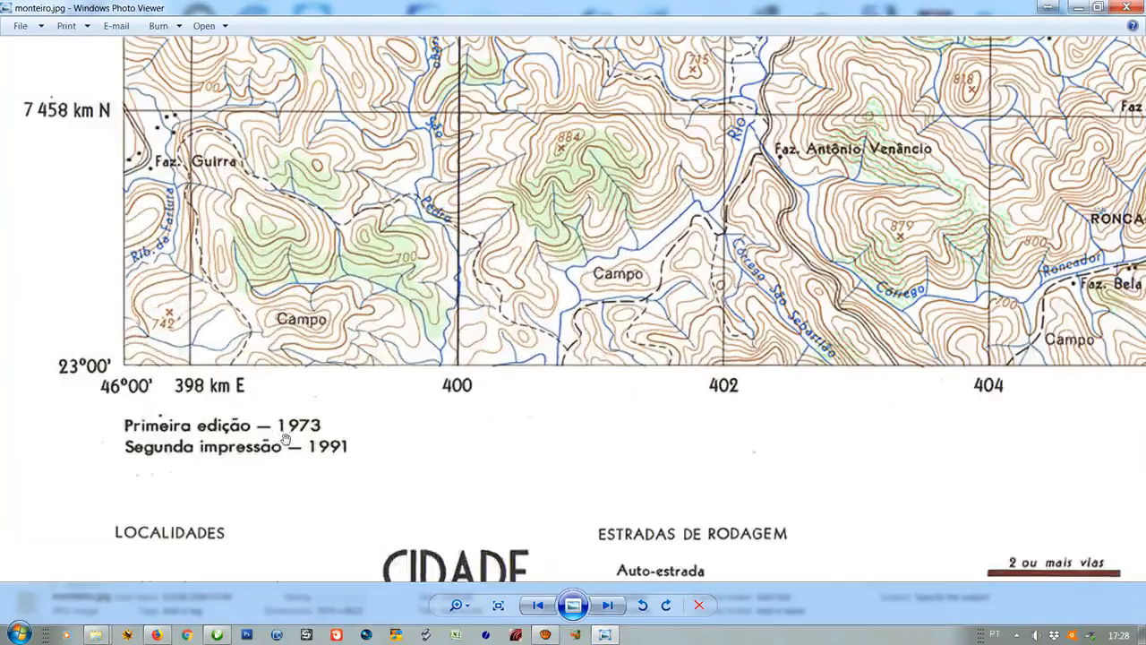
drag(283, 421, 301, 491)
scroll(301, 491, down, 1)
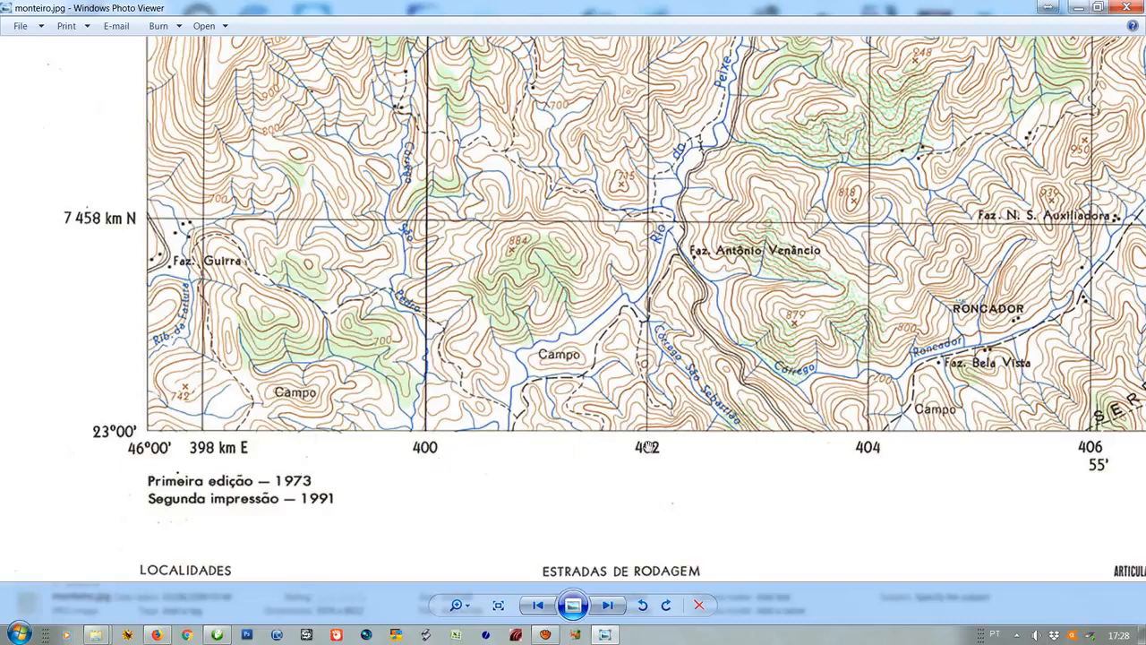
Follow the UTM easting labels along the south edge and the northing labels up the west edge
drag(1031, 448, 874, 438)
drag(398, 351, 614, 459)
drag(722, 437, 725, 444)
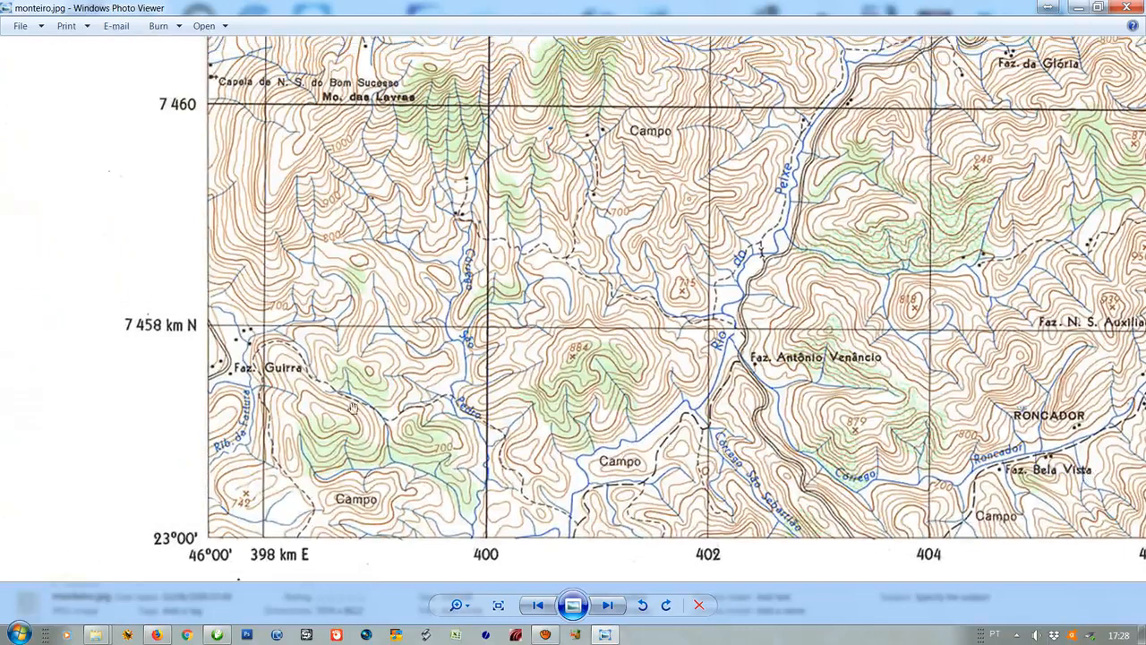
drag(352, 408, 356, 449)
scroll(356, 449, down, 1)
drag(255, 455, 257, 478)
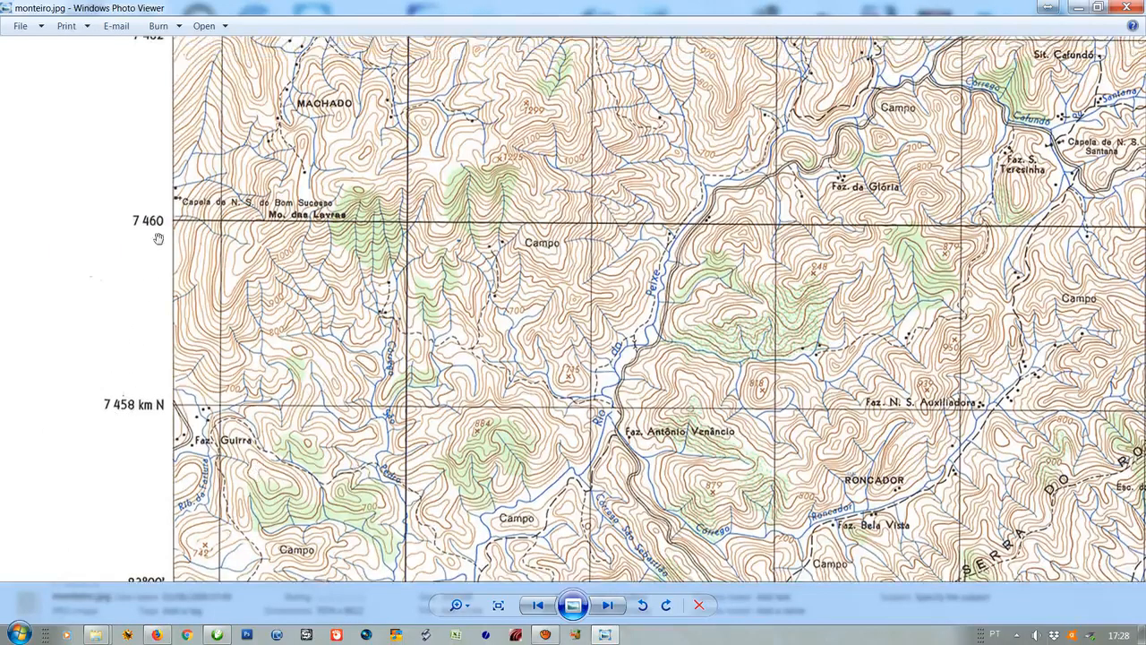
drag(154, 37, 155, 279)
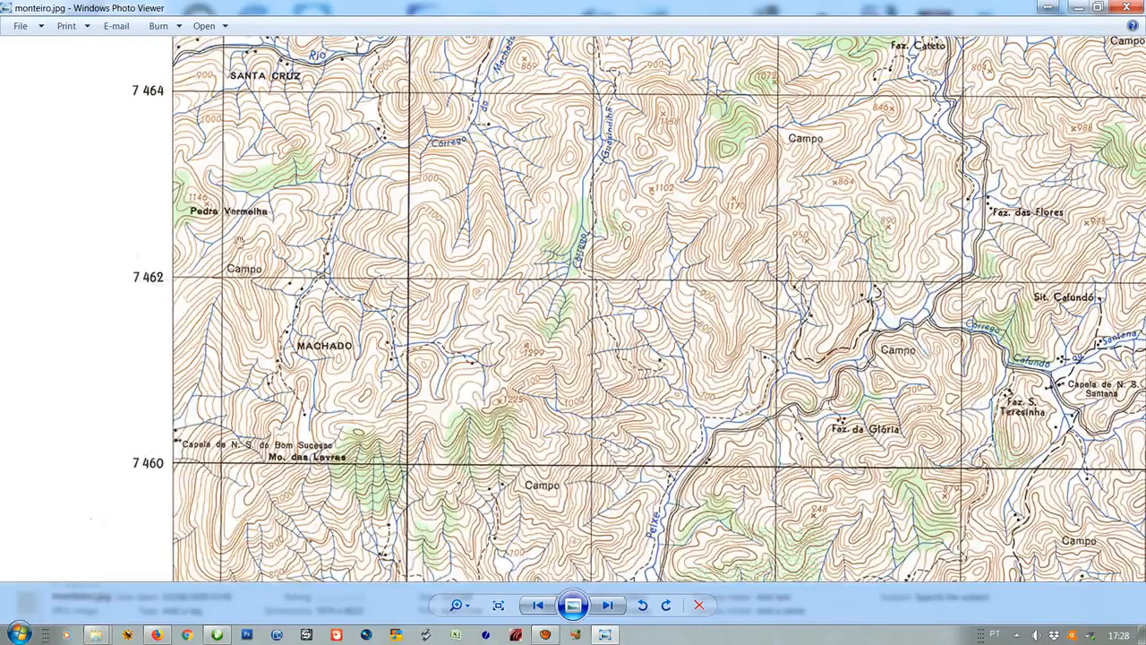
Examine the geographic coordinates at the map's southeast corner and follow the sheet up to its northeast corner
scroll(280, 389, down, 5)
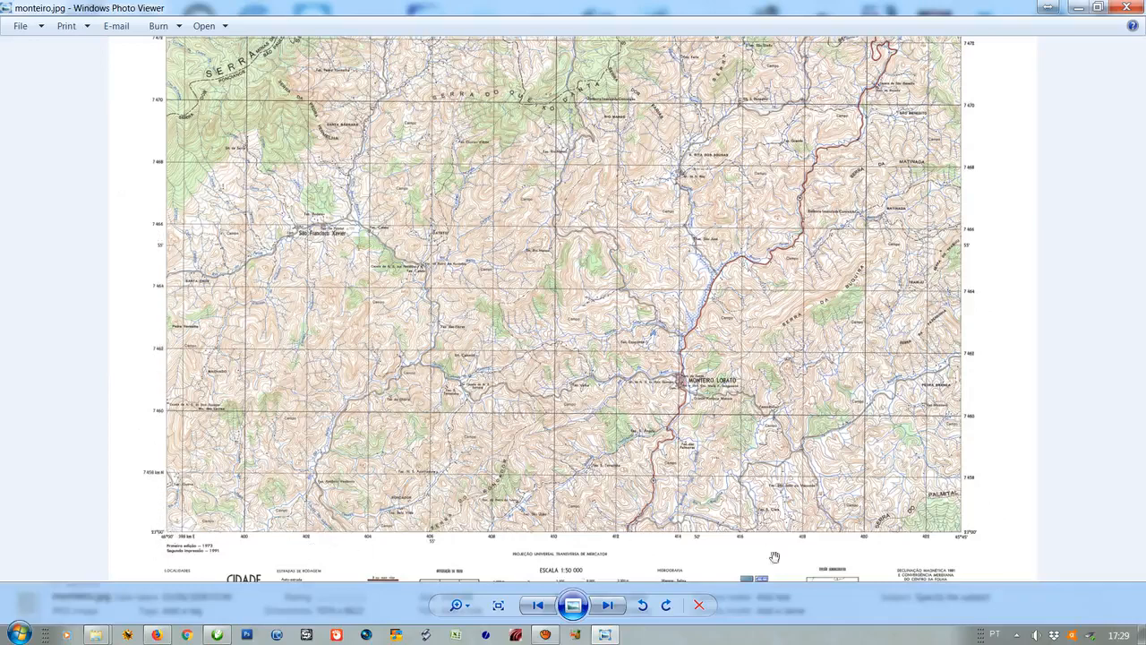
scroll(775, 557, up, 5)
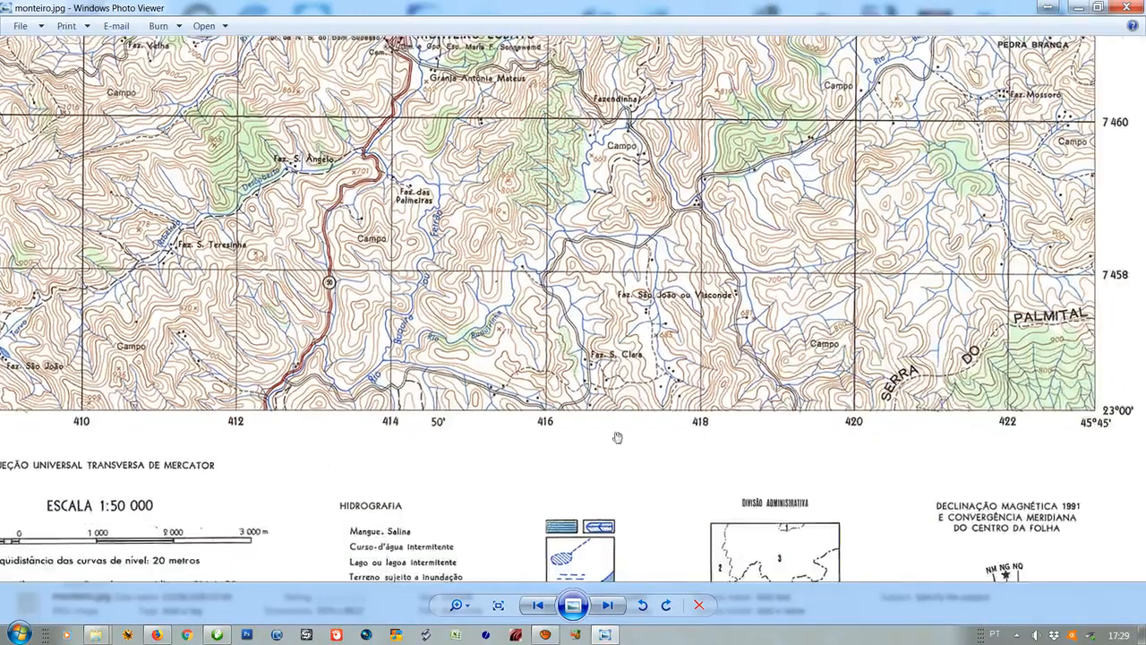
drag(805, 429, 740, 375)
drag(833, 197, 765, 509)
drag(837, 135, 832, 493)
drag(861, 100, 861, 428)
drag(850, 126, 850, 452)
drag(850, 170, 850, 448)
drag(851, 143, 850, 336)
drag(928, 212, 955, 255)
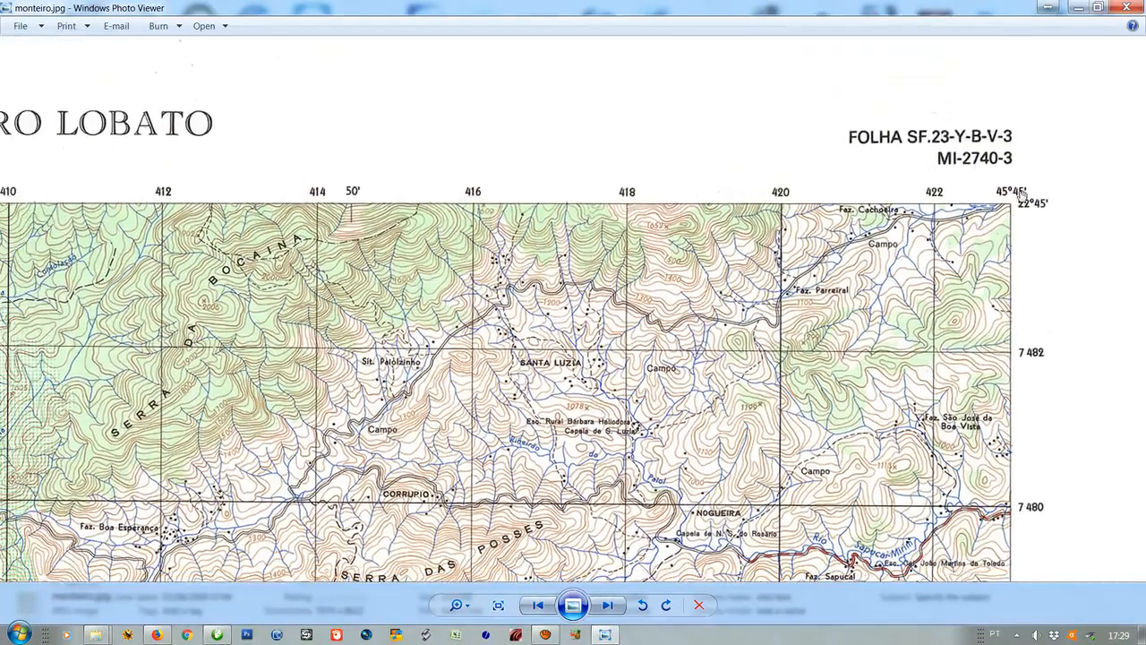
drag(861, 261, 944, 265)
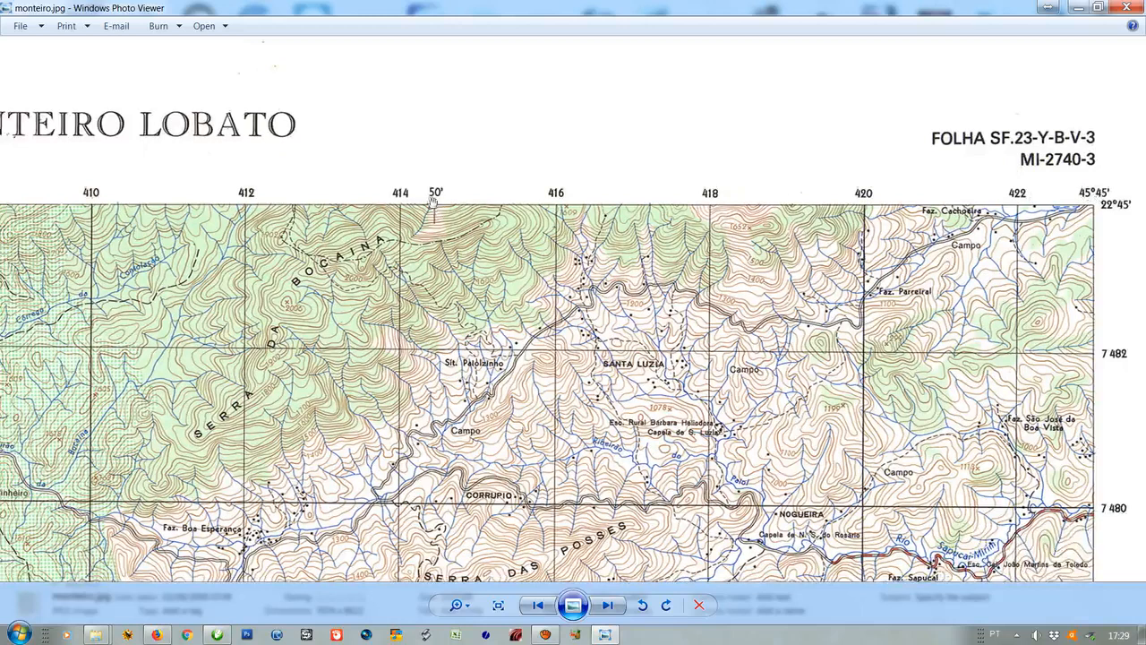
Trace the longitude labels along the north edge to the northwest corner and back to the northeast corner
drag(433, 203, 847, 238)
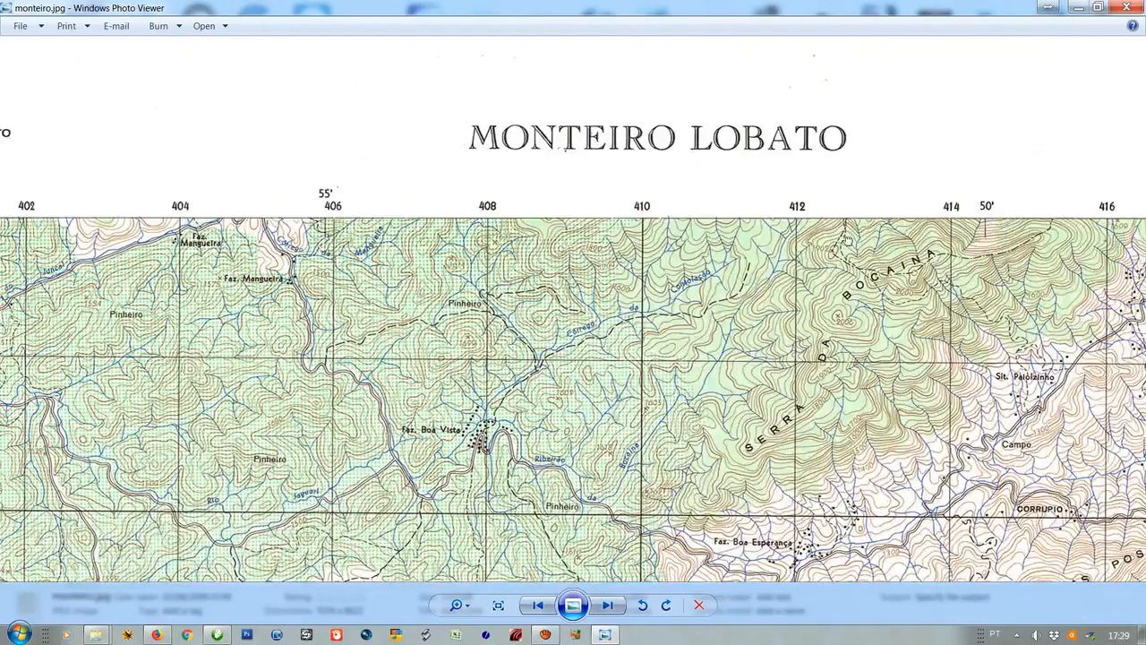
drag(330, 205, 808, 216)
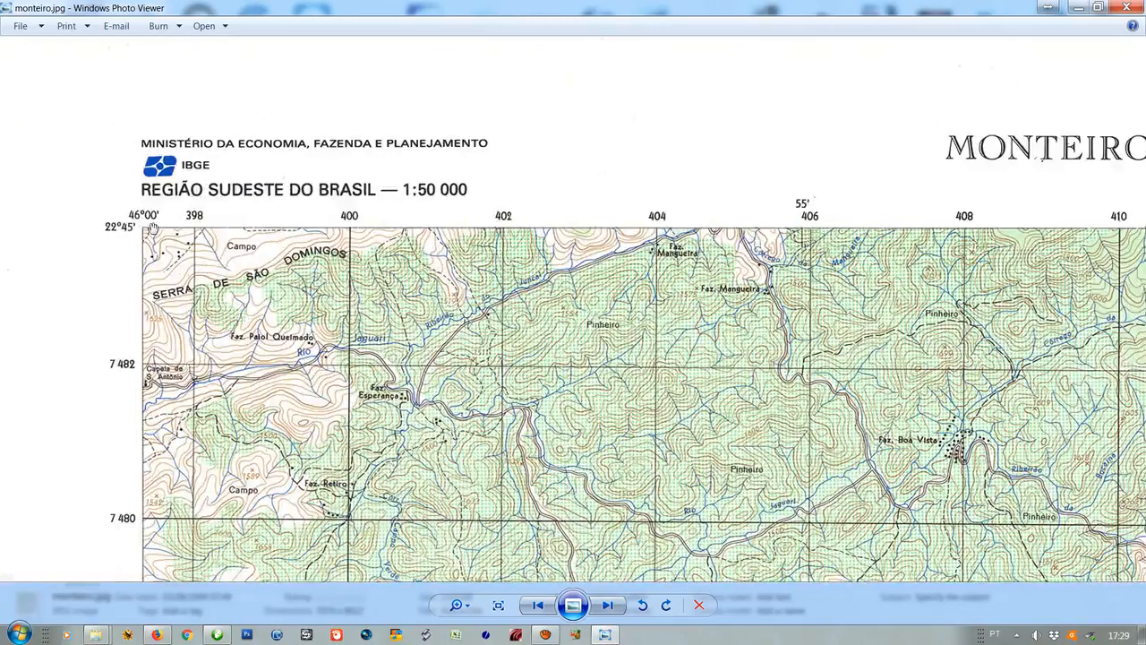
drag(799, 294, 387, 191)
drag(907, 242, 436, 179)
drag(967, 240, 677, 269)
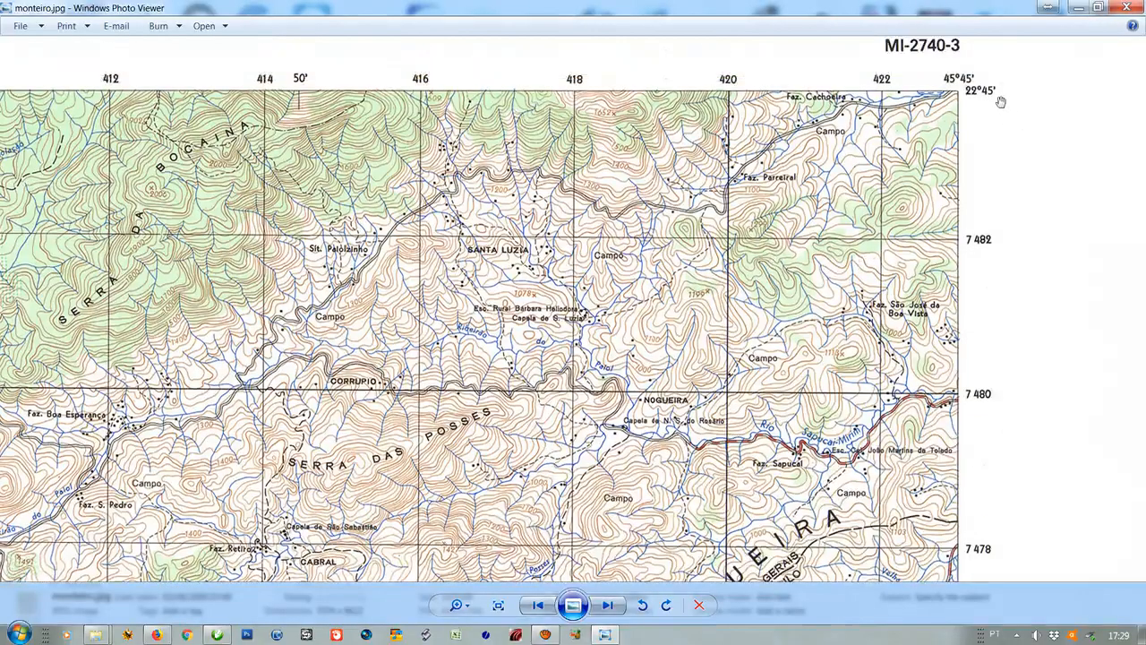
Trace the latitude and UTM labels down the east edge from the northeast to the southeast corner
scroll(1036, 245, down, 3)
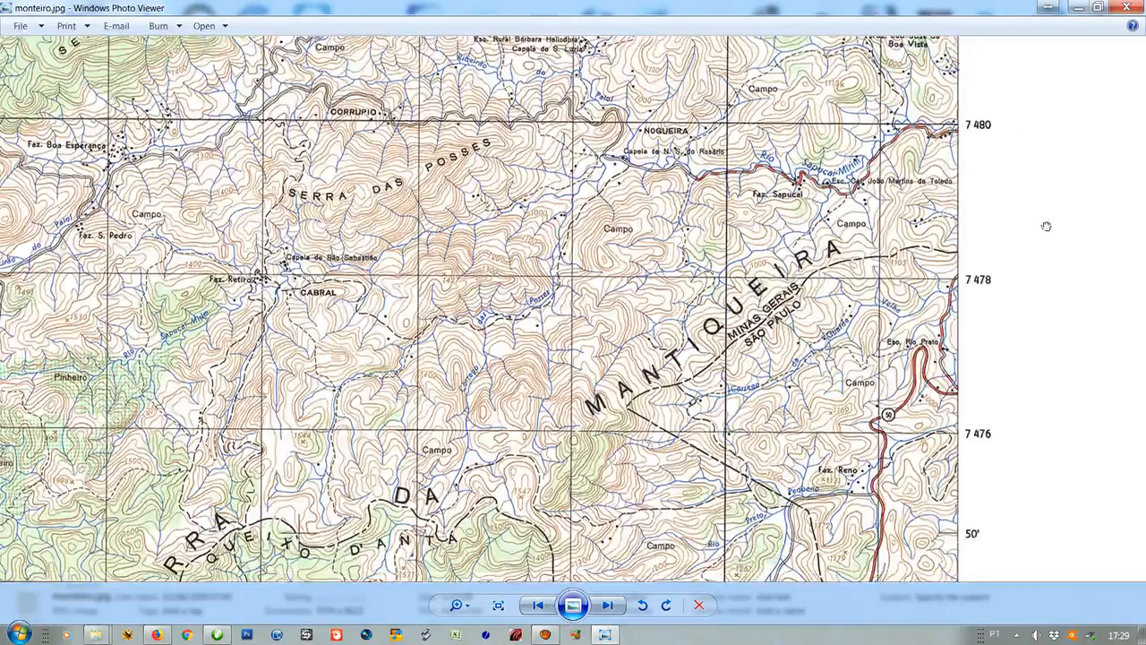
scroll(1058, 366, down, 1)
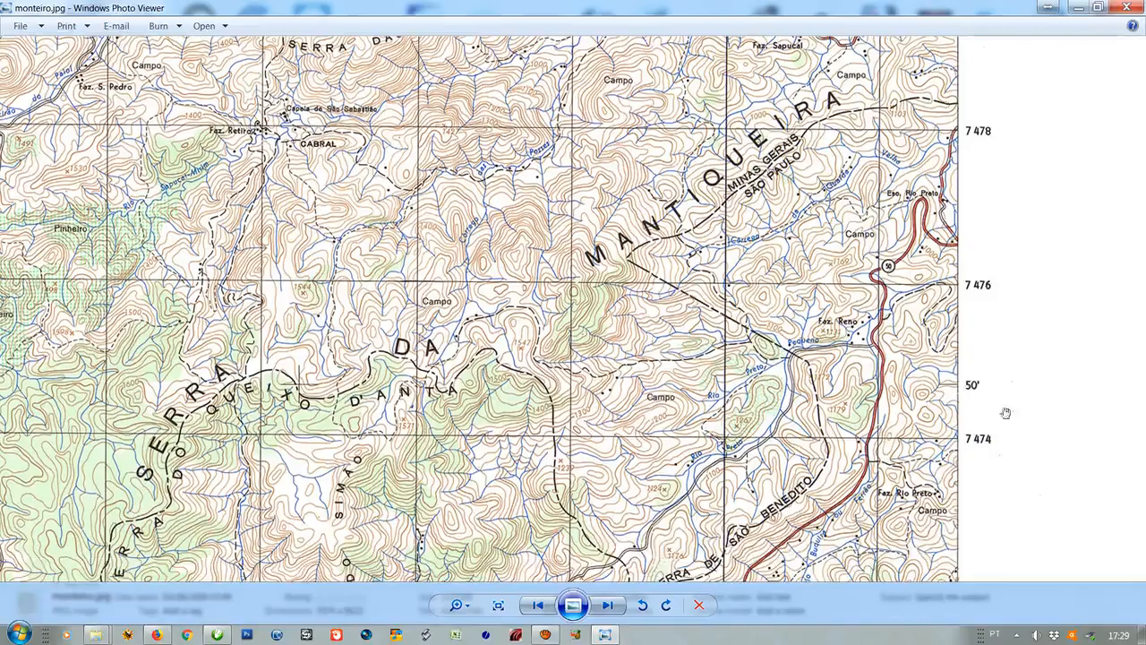
scroll(1018, 404, down, 2)
scroll(1033, 372, down, 3)
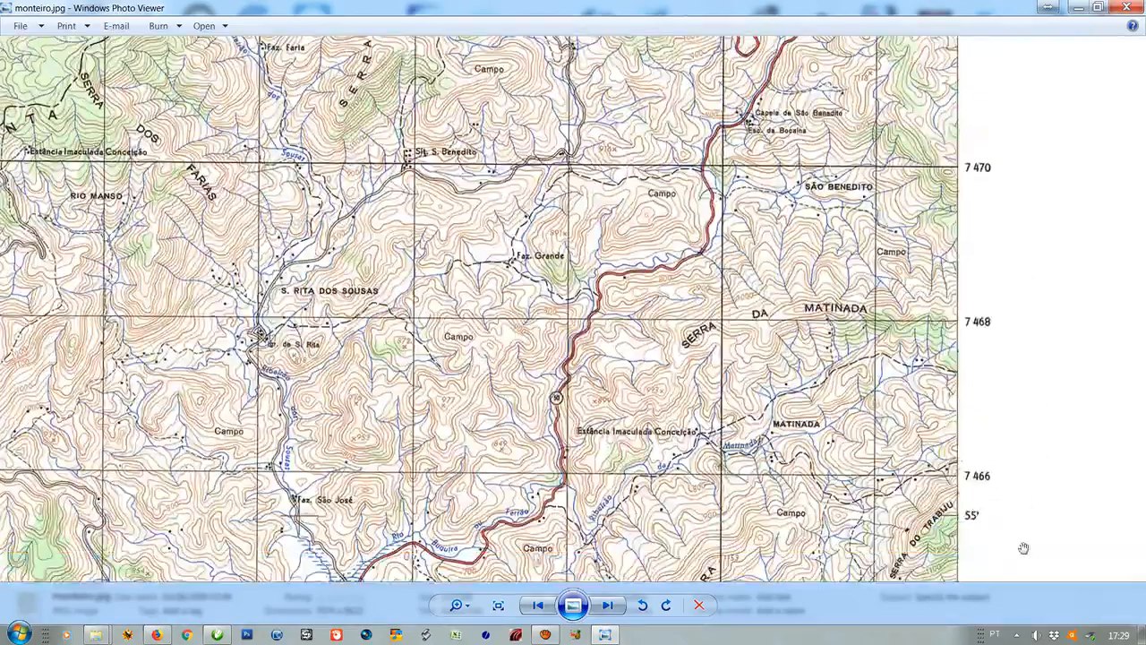
scroll(1024, 544, down, 4)
scroll(1001, 546, down, 4)
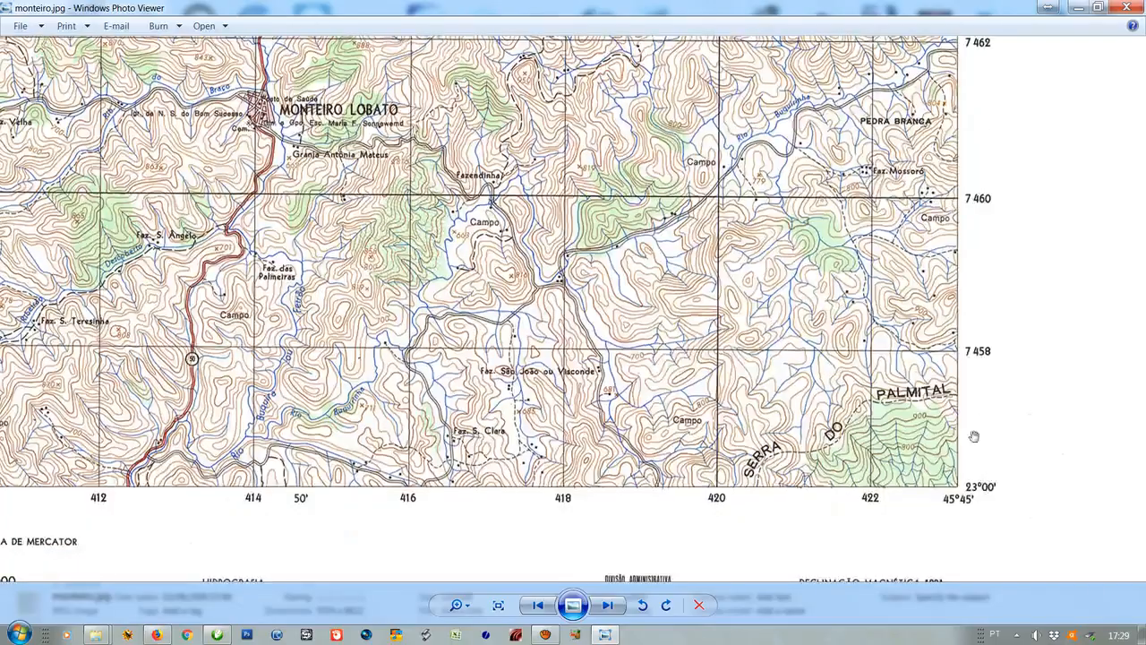
scroll(979, 450, down, 3)
scroll(907, 229, down, 1)
drag(856, 202, 831, 382)
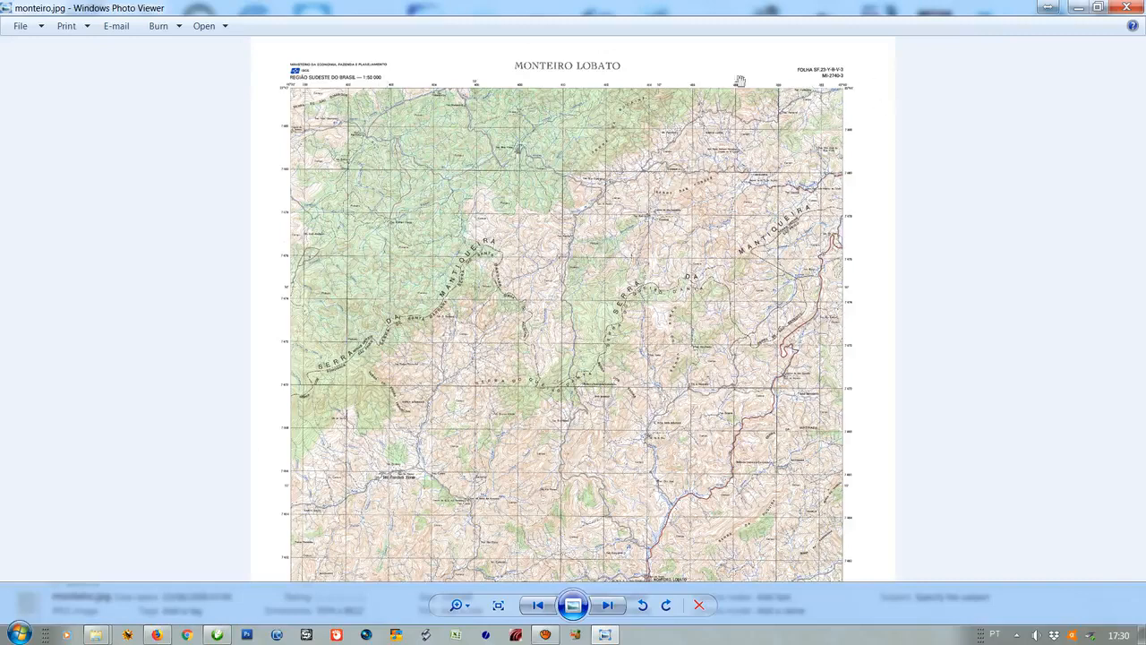
Examine the northeast corner's coordinates and a close-up of the ridge at Serra do Queixo d'Anta
scroll(849, 129, up, 1)
scroll(850, 129, up, 2)
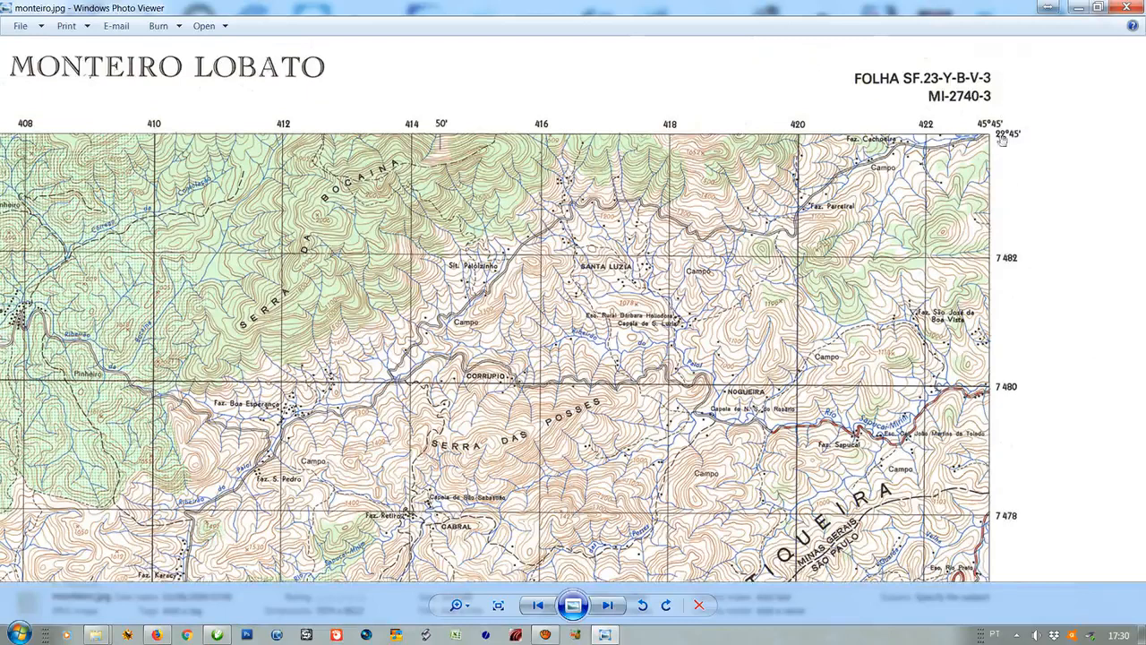
drag(788, 505, 824, 307)
drag(712, 426, 787, 361)
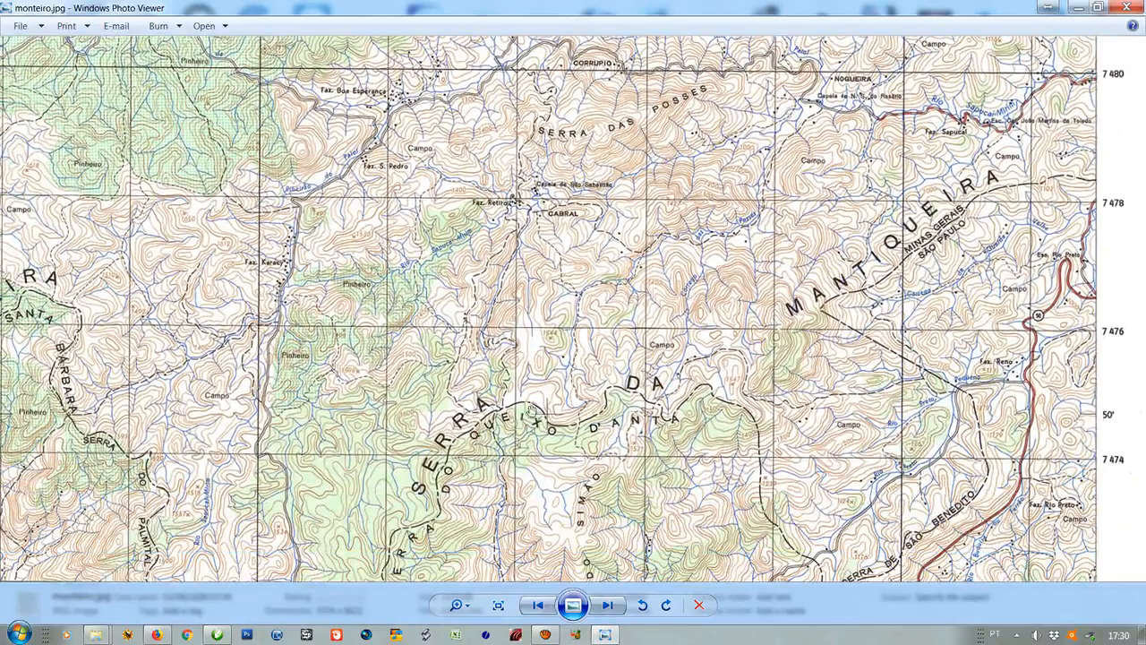
scroll(556, 419, up, 2)
scroll(640, 435, up, 1)
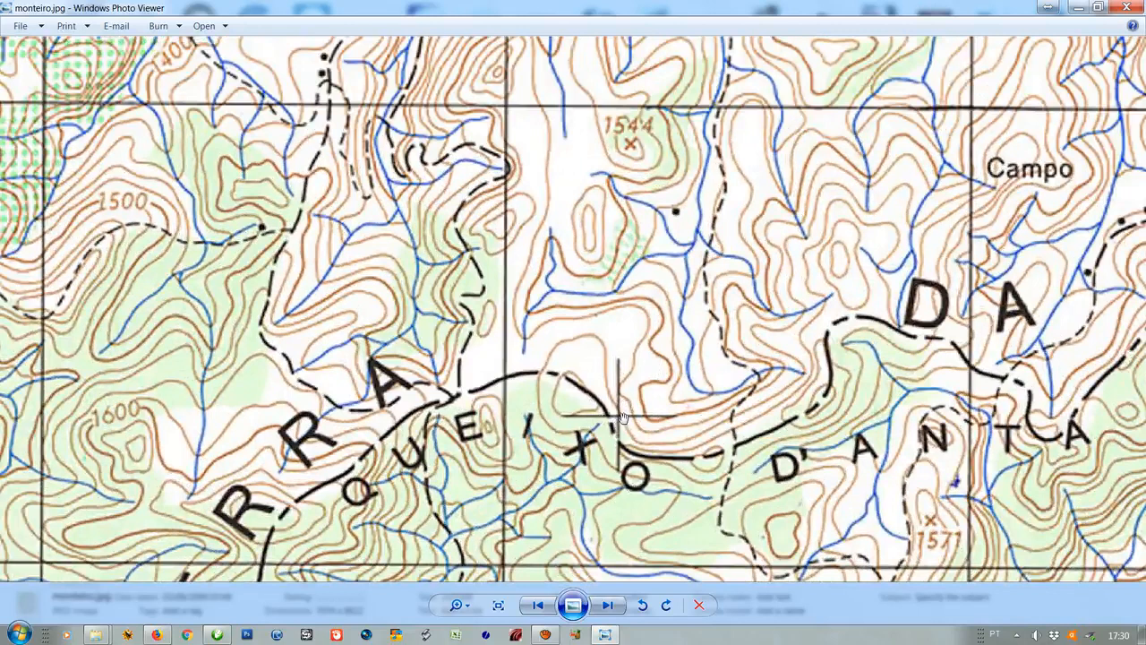
scroll(624, 417, down, 1)
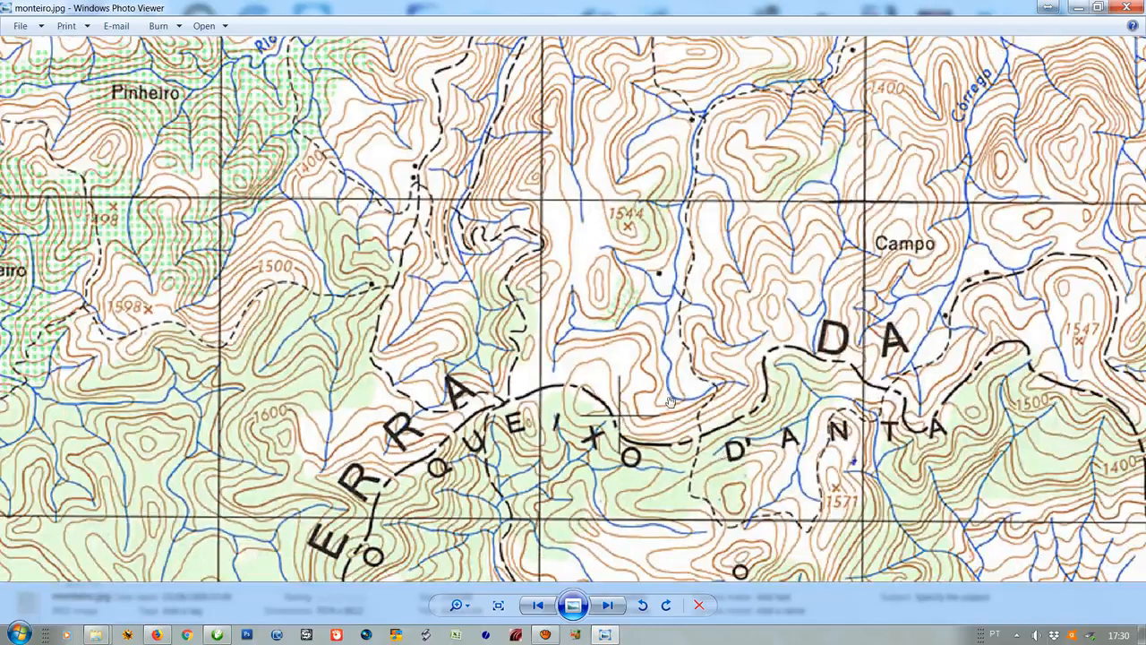
scroll(670, 401, down, 5)
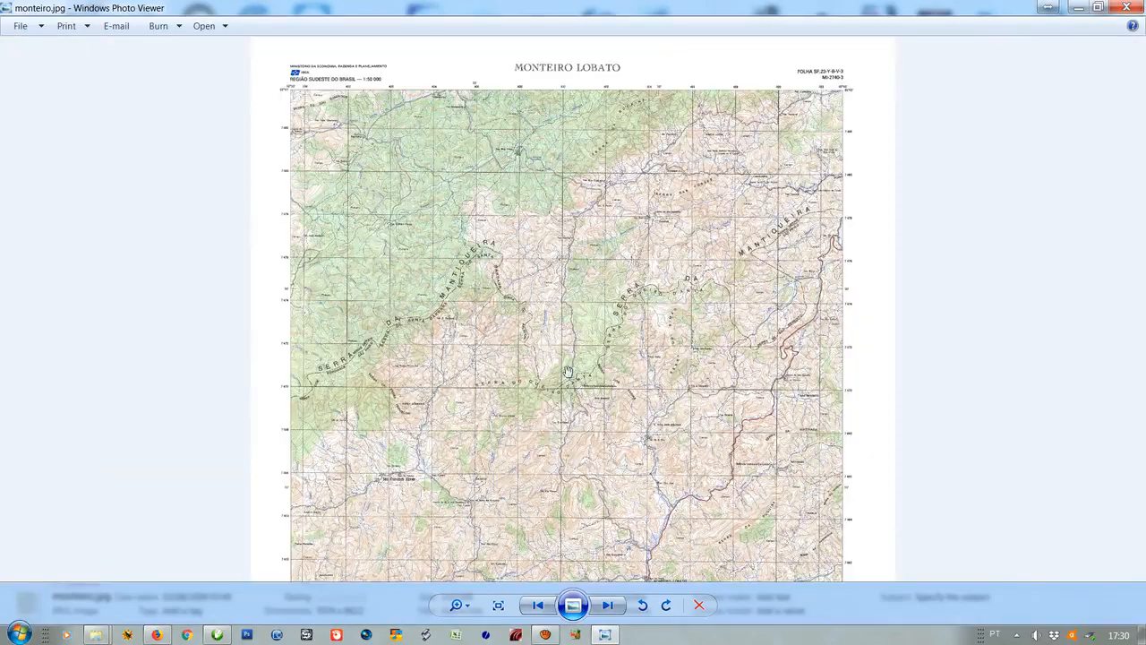
scroll(567, 371, down, 1)
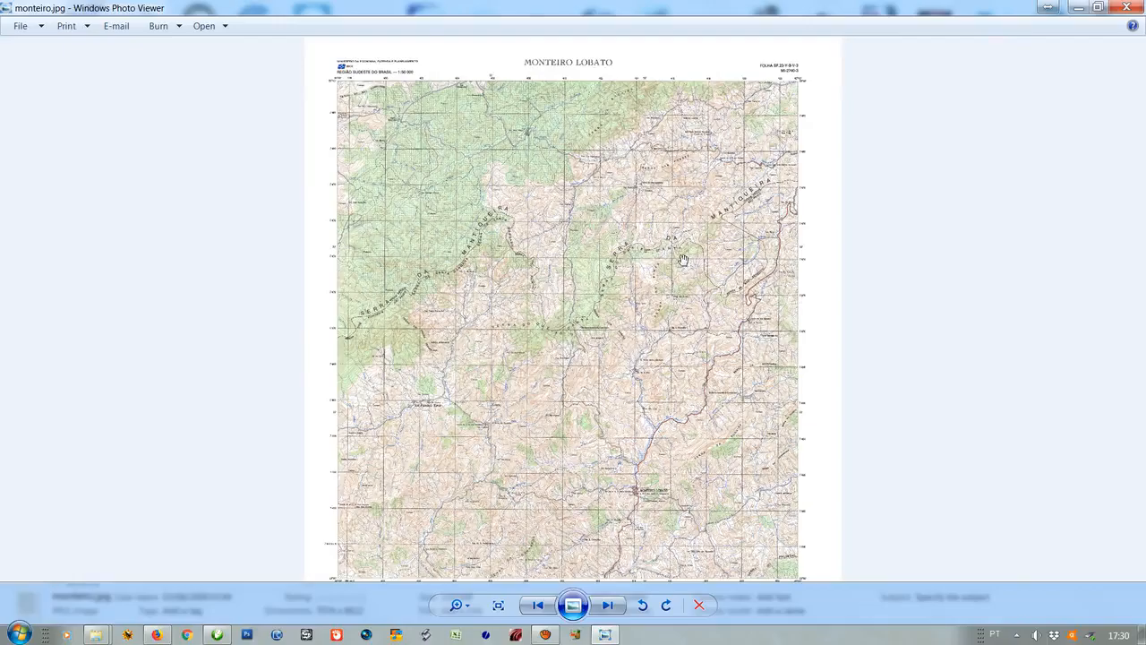
Examine the contour lines and grid squares around Serra da Bocaina in the northern part of the map
scroll(683, 260, up, 3)
drag(660, 166, 650, 342)
scroll(650, 335, up, 3)
drag(646, 214, 618, 507)
scroll(679, 236, up, 3)
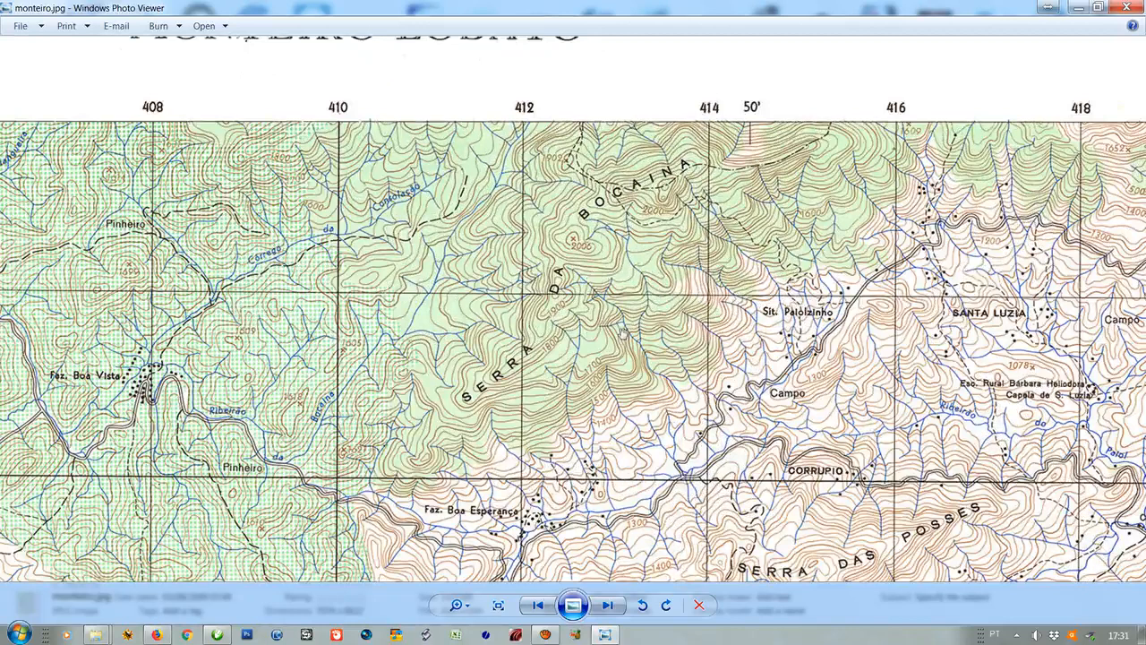
Examine the northeast corner of the Monteiro Lobato sheet, comparing its corner coordinates with the UTM labels along the north edge
scroll(622, 332, down, 4)
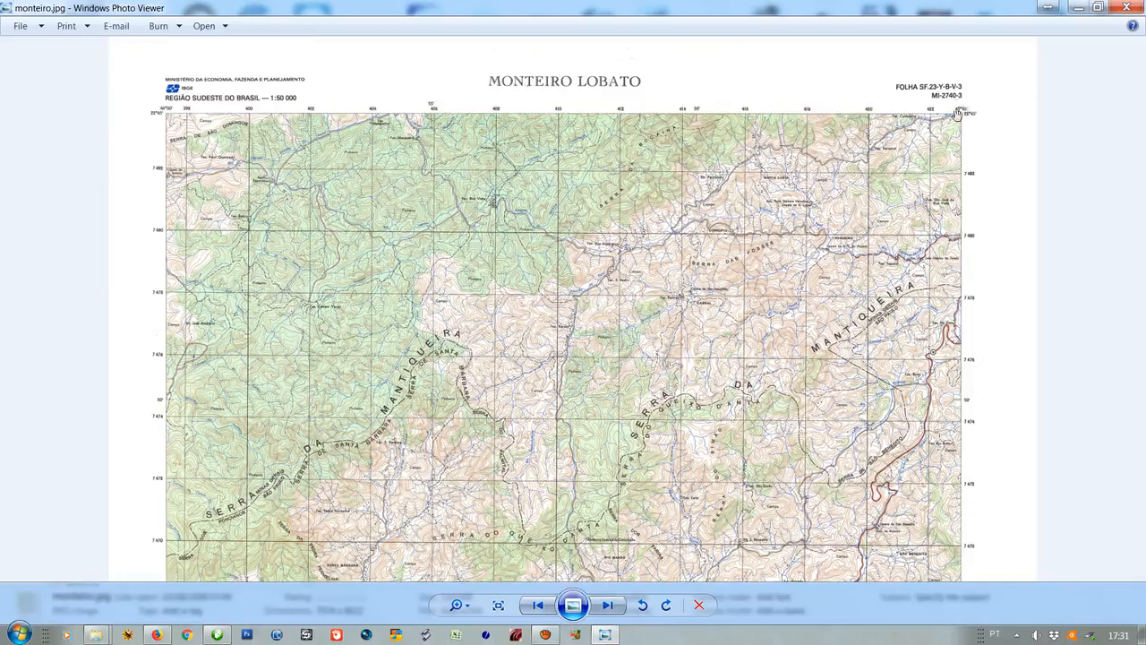
scroll(970, 115, up, 3)
scroll(1012, 179, up, 2)
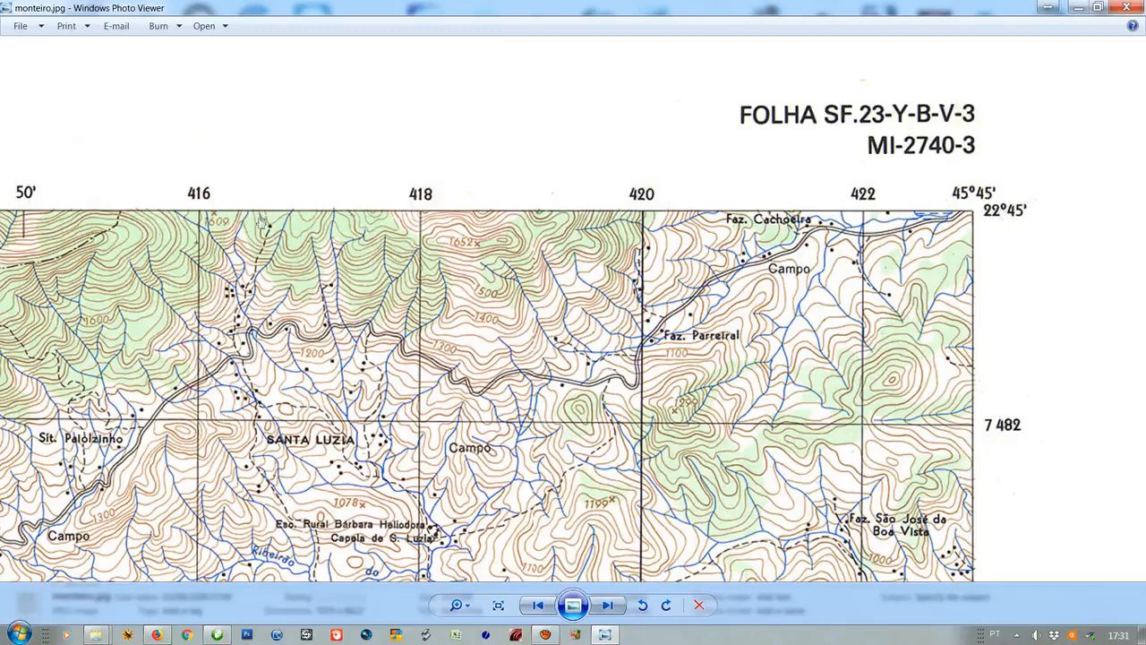
key(Left)
scroll(517, 327, down, 2)
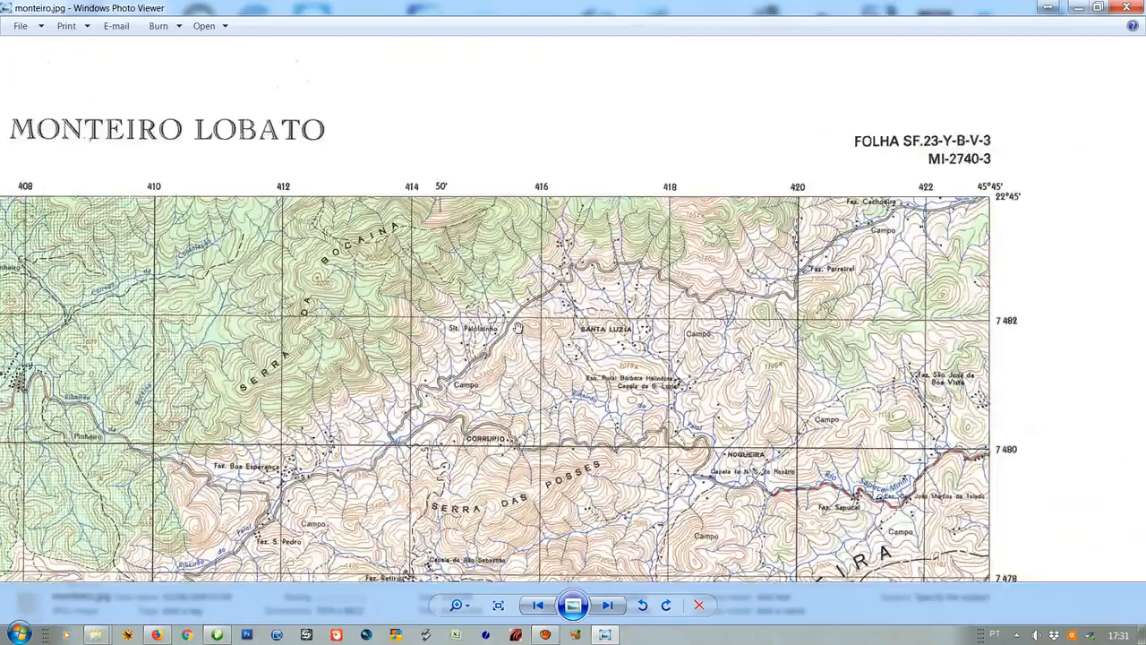
Switch to CorelDRAW and examine the Sorocaba sheet's north edge, following the geographic and UTM labels around 25'
click(220, 634)
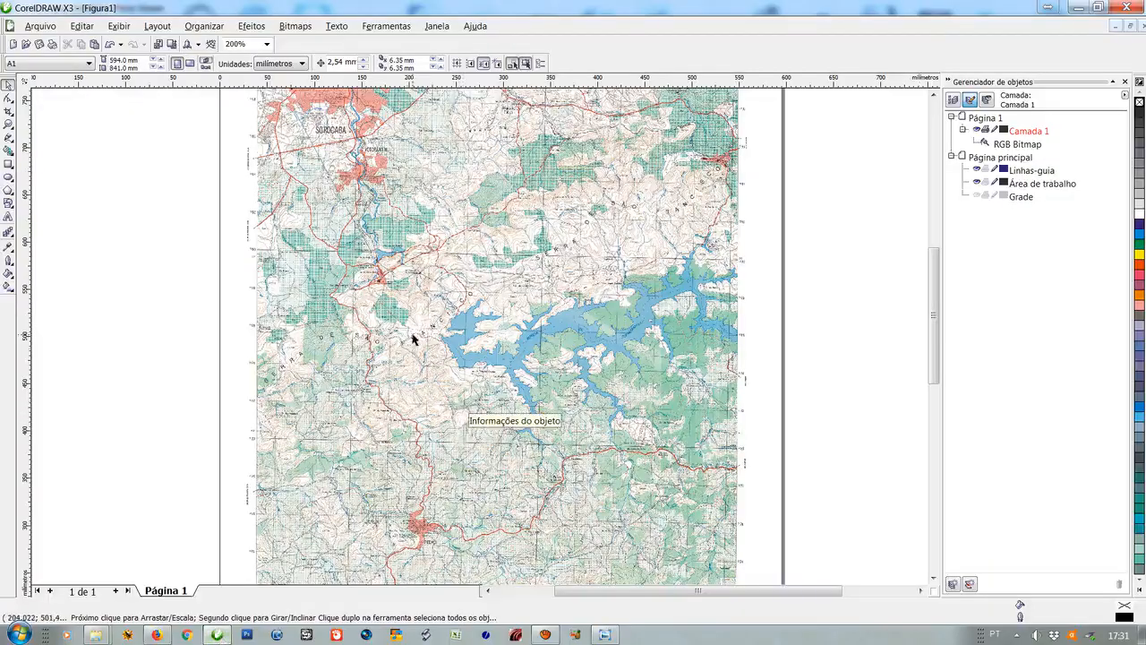
scroll(413, 338, down, 2)
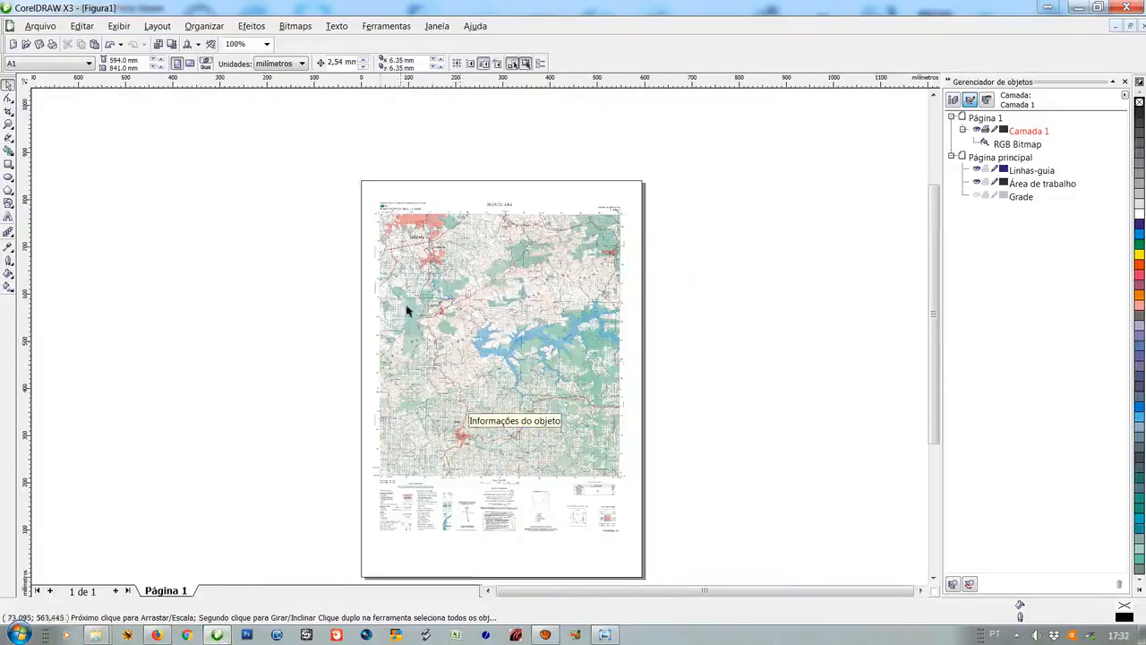
scroll(488, 331, up, 2)
scroll(488, 331, down, 2)
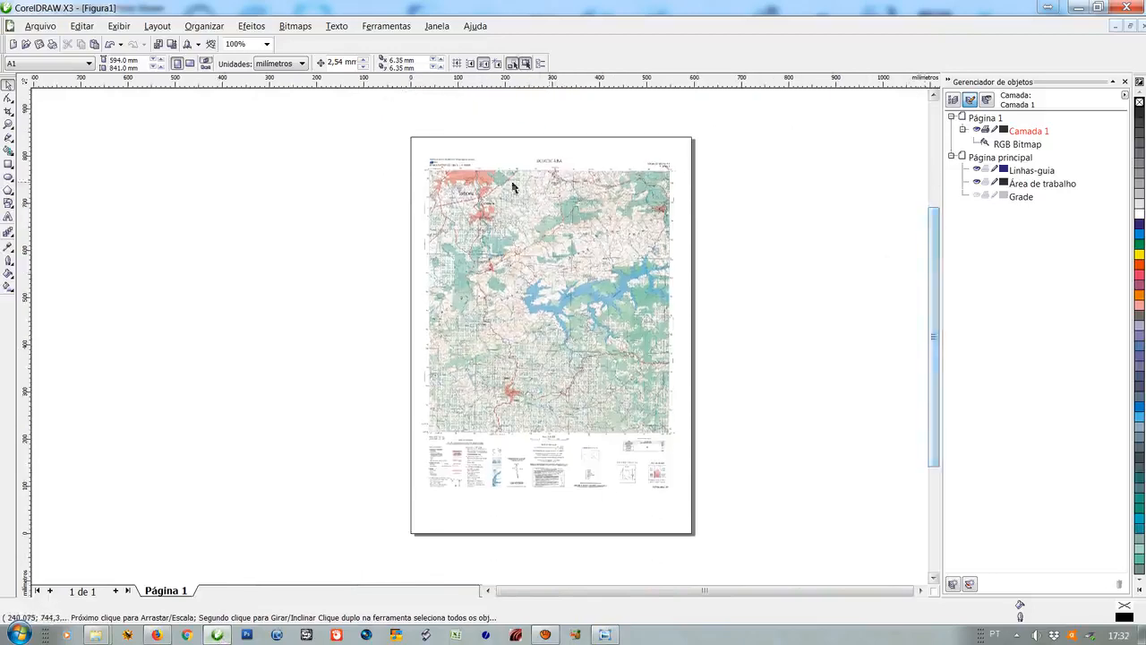
scroll(482, 347, up, 2)
scroll(482, 347, up, 4)
scroll(490, 331, down, 3)
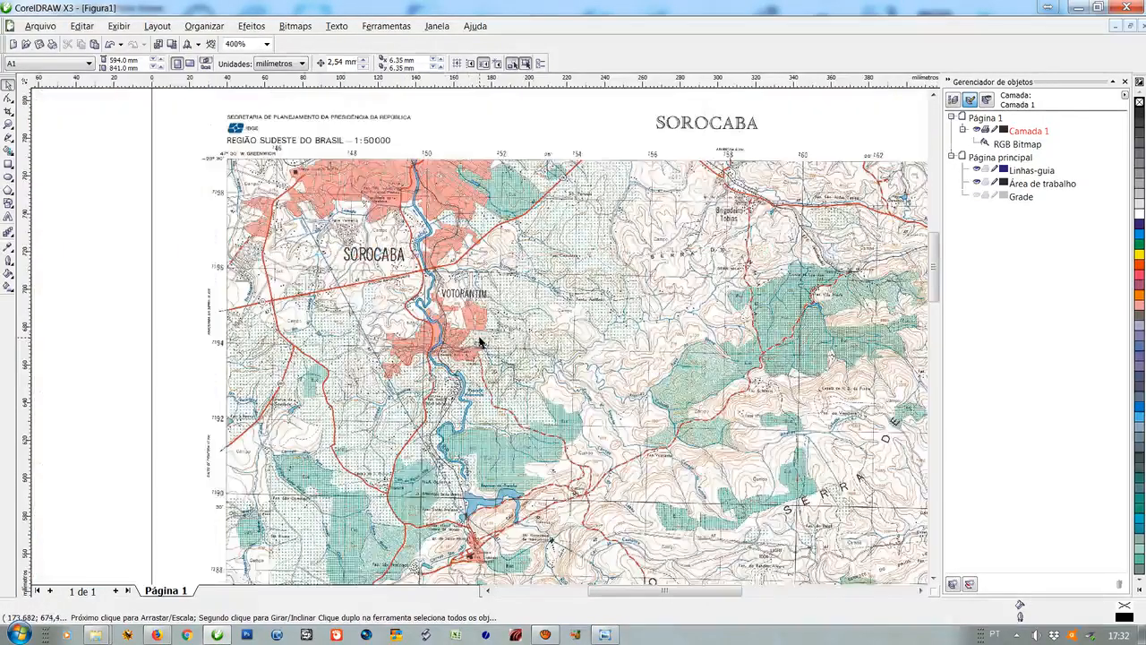
scroll(492, 327, up, 4)
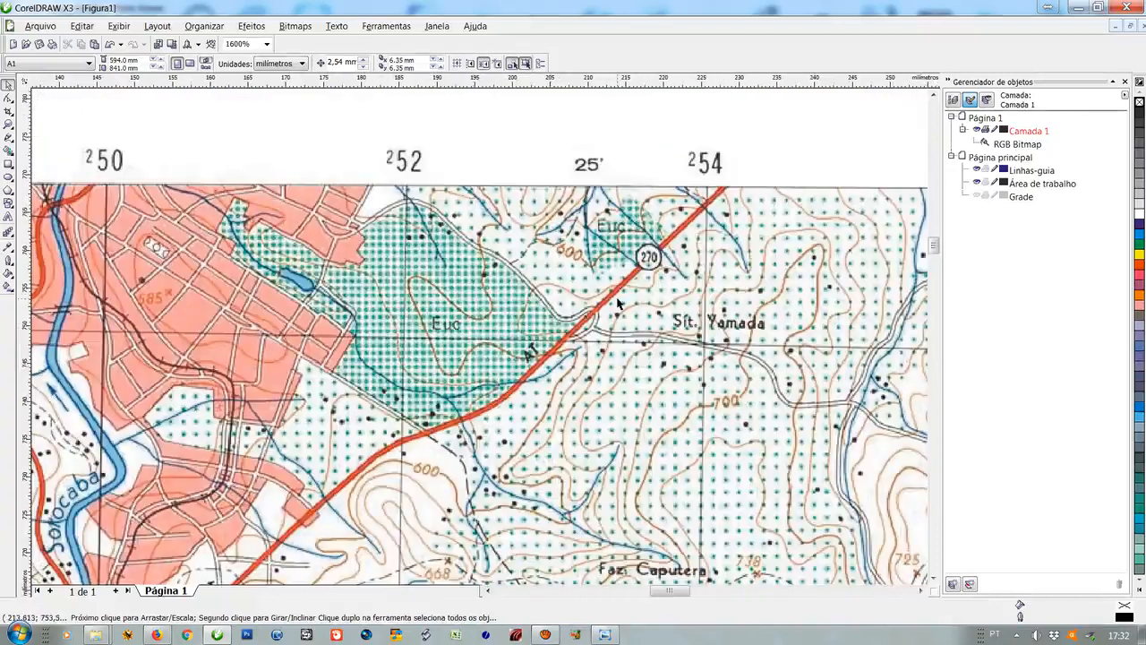
scroll(617, 305, down, 2)
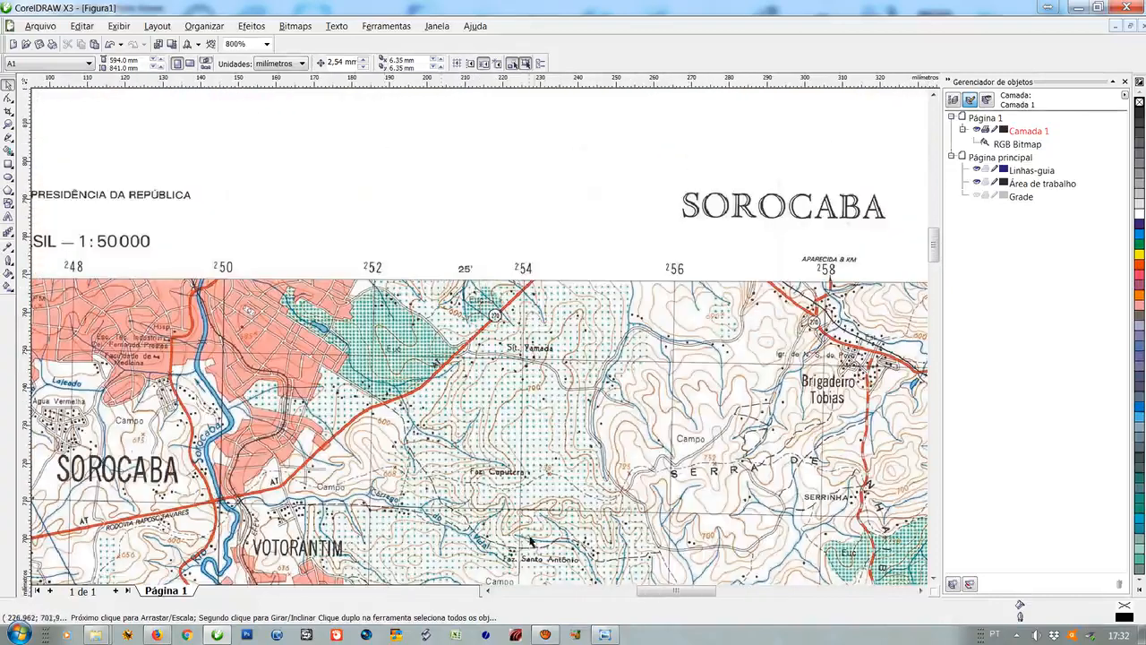
Place a vertical and a horizontal guideline through the geographic cross mark near Calcário, with the horizontal one at 583.927 mm
click(635, 593)
drag(637, 597, 658, 598)
drag(934, 242, 938, 303)
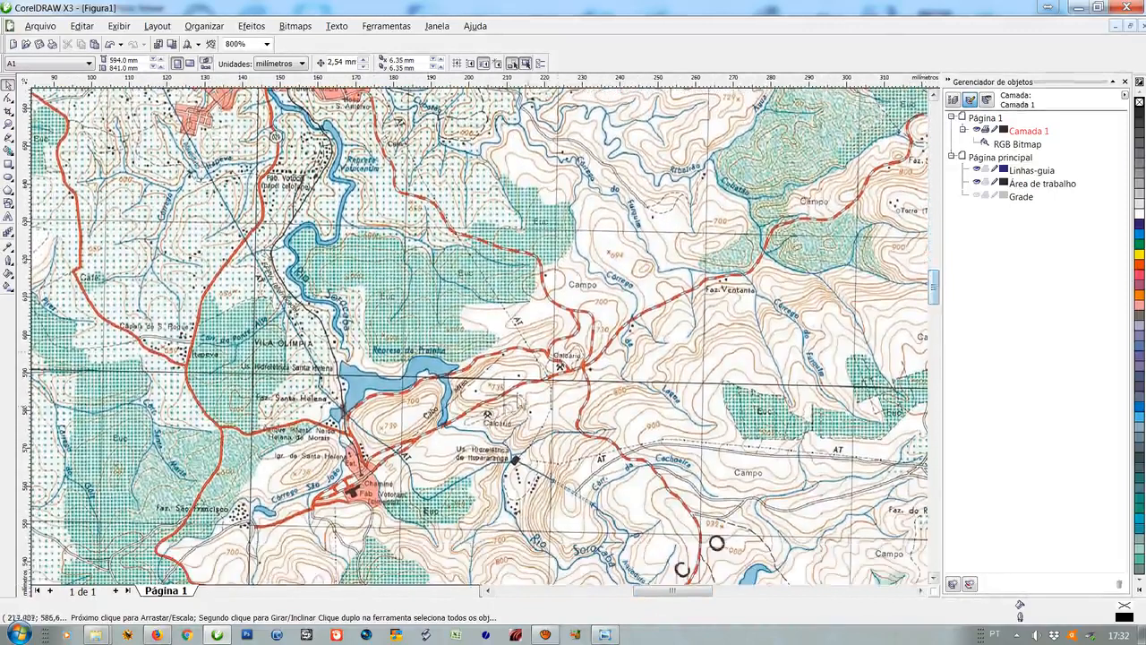
scroll(510, 409, up, 4)
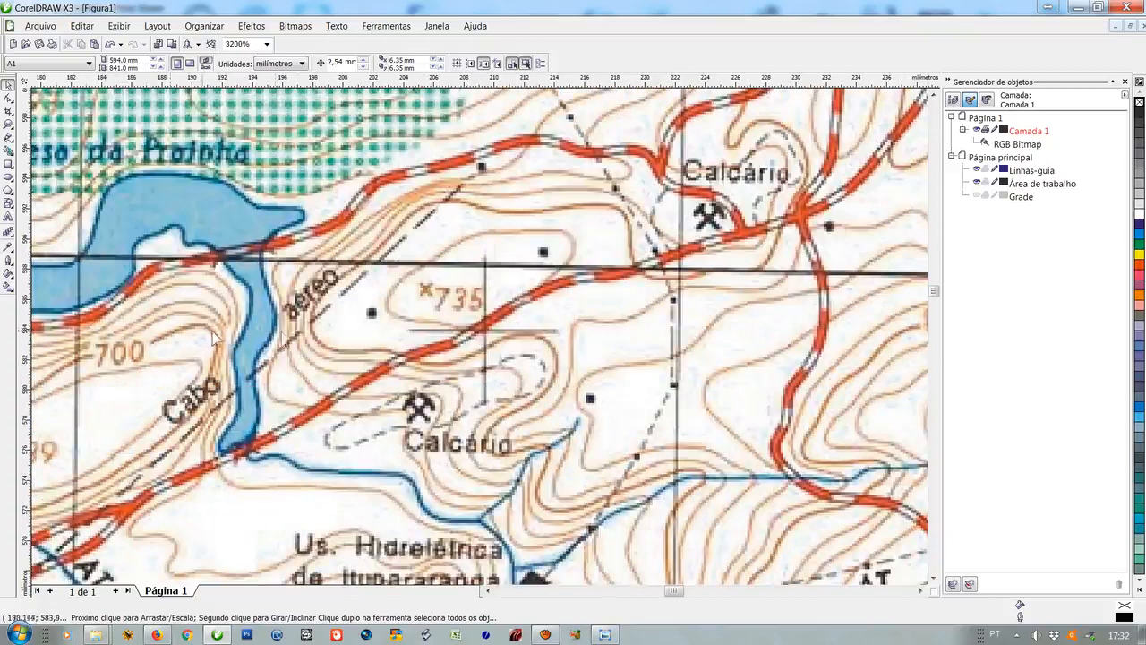
drag(486, 355, 485, 354)
drag(514, 80, 523, 329)
Place another horizontal guideline at 582.898 mm, on the geographic cross mark between Faz. do Paiol and Carajá
scroll(504, 341, down, 3)
scroll(493, 335, down, 1)
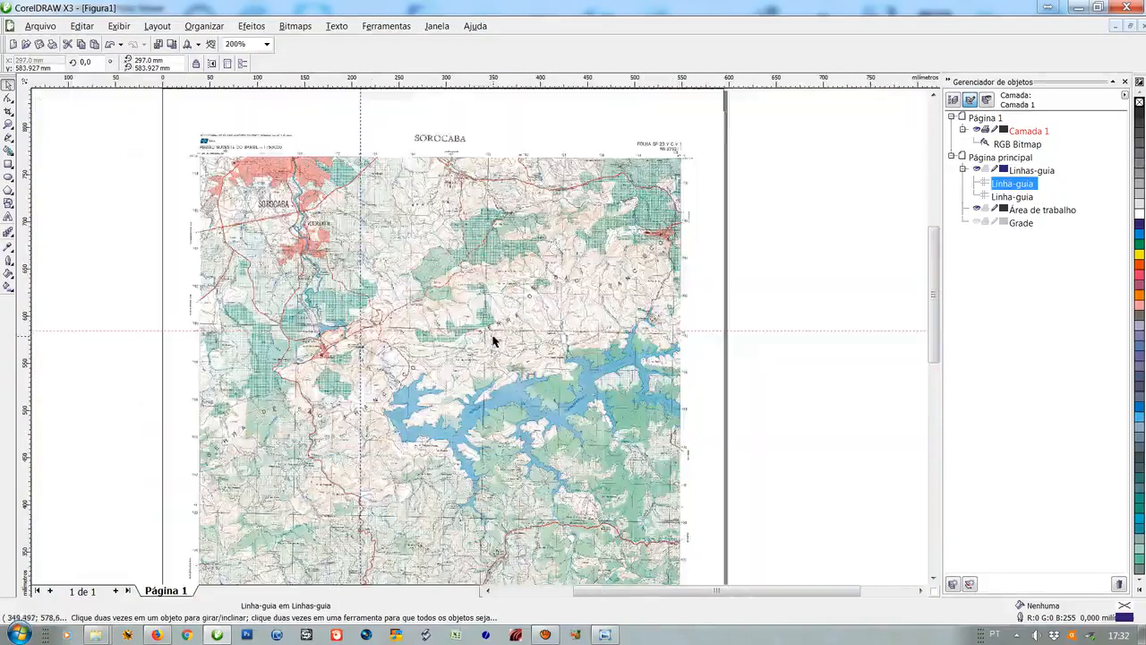
scroll(506, 288, up, 1)
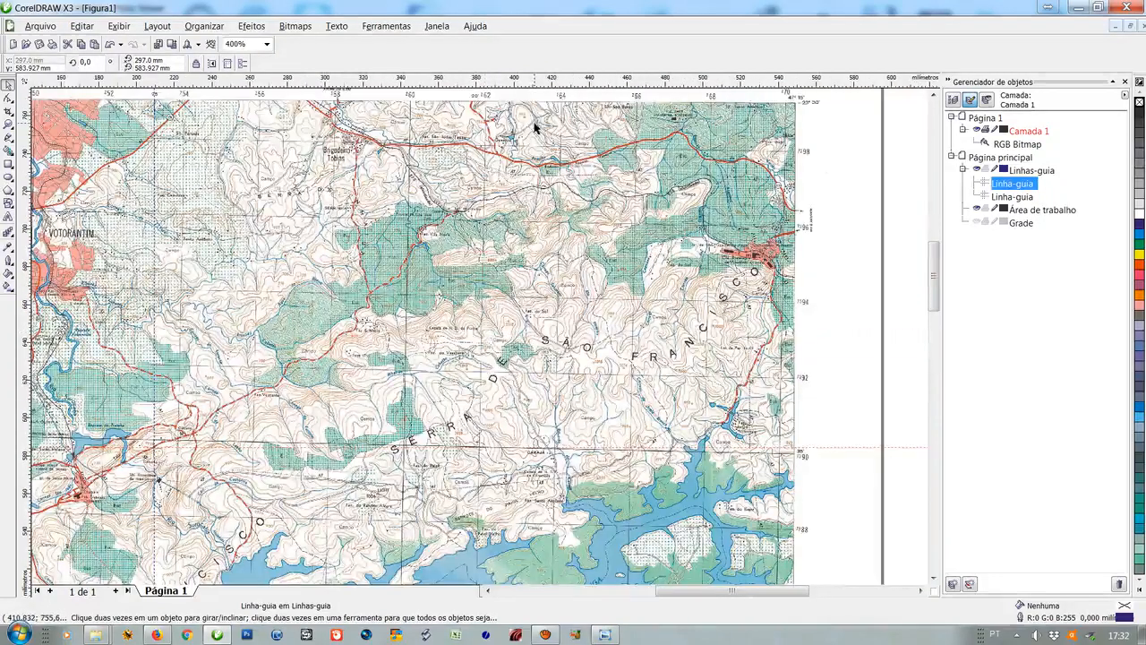
scroll(446, 481, up, 1)
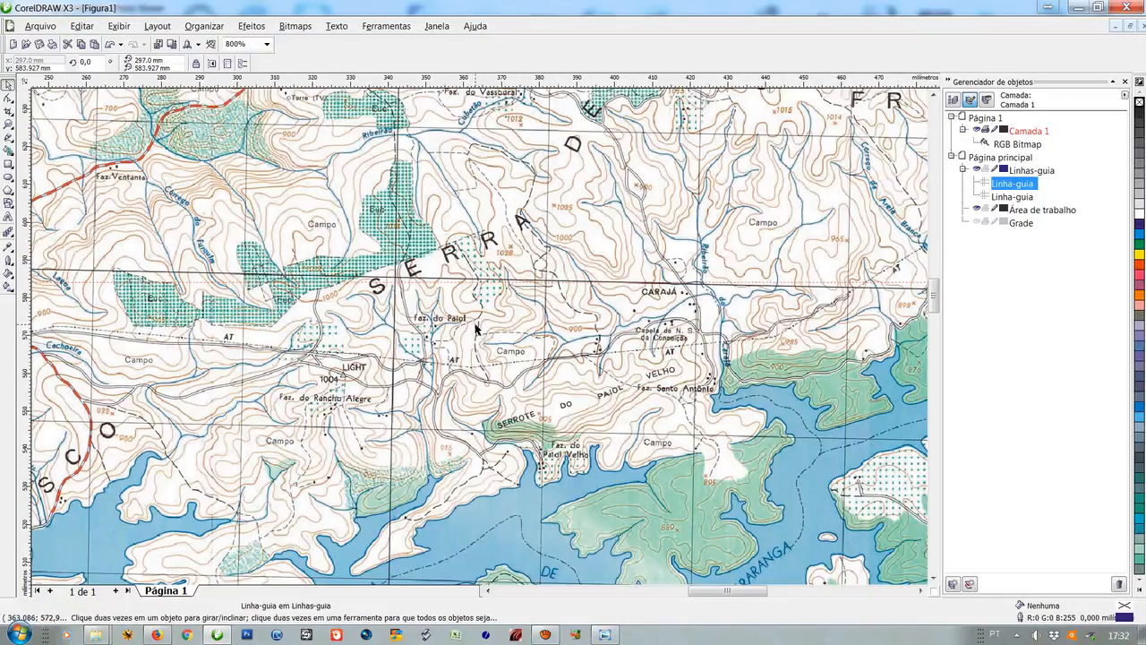
scroll(477, 333, up, 2)
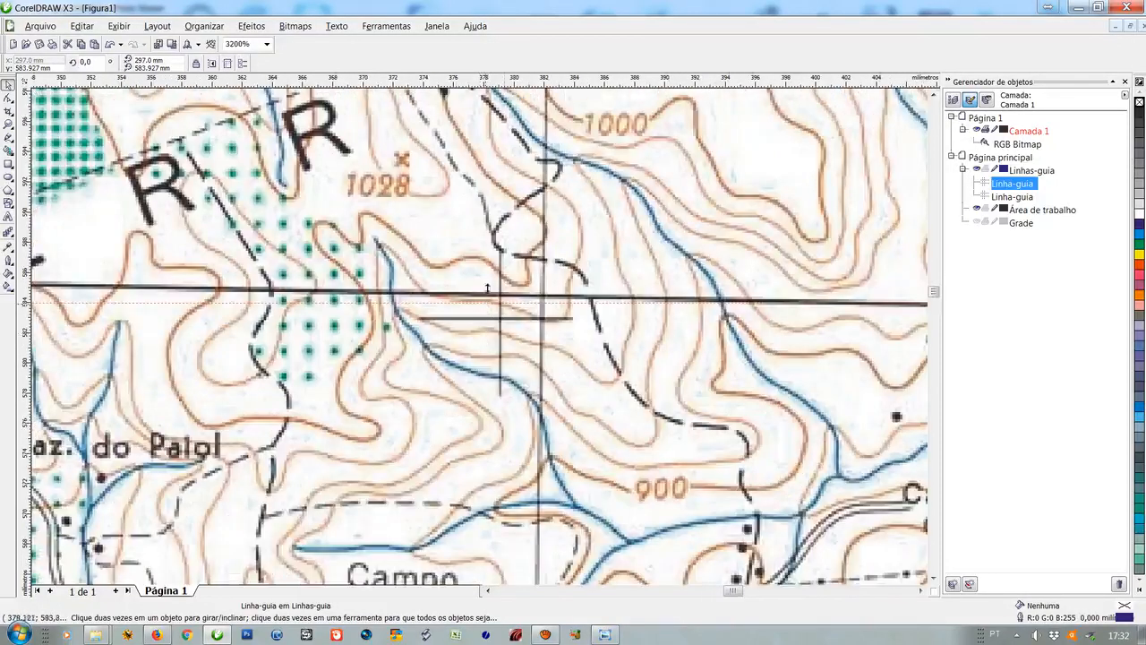
drag(503, 78, 497, 324)
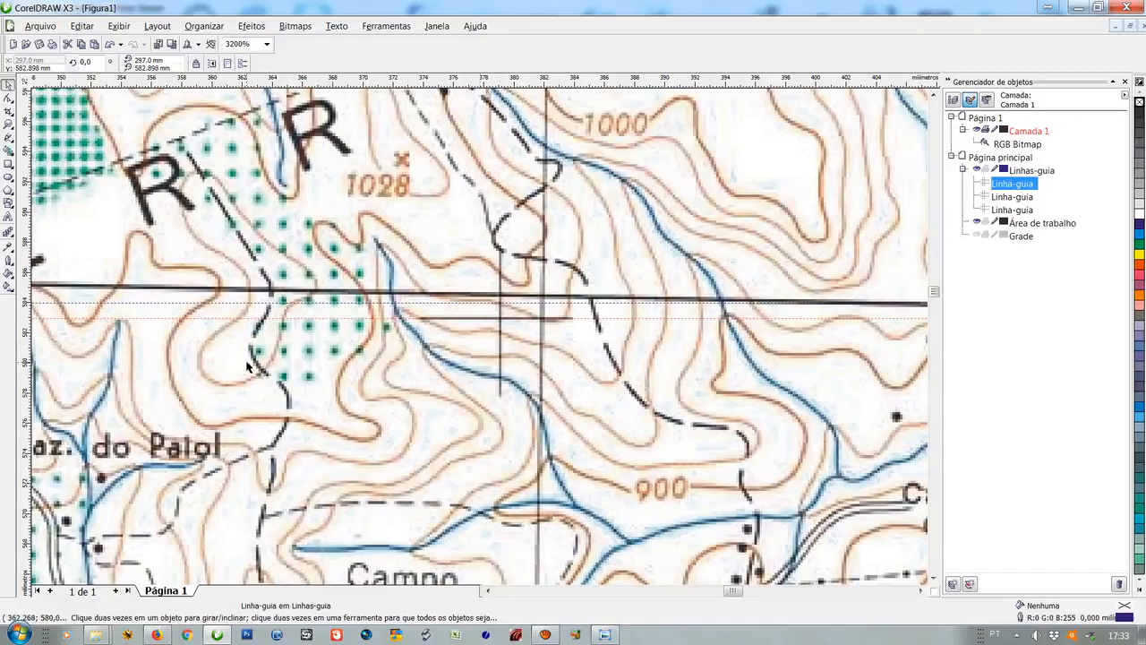
Draw a vertical line about 190 mm long from the 20' mark on the north edge down through the cross mark near Carajá
scroll(248, 366, down, 1)
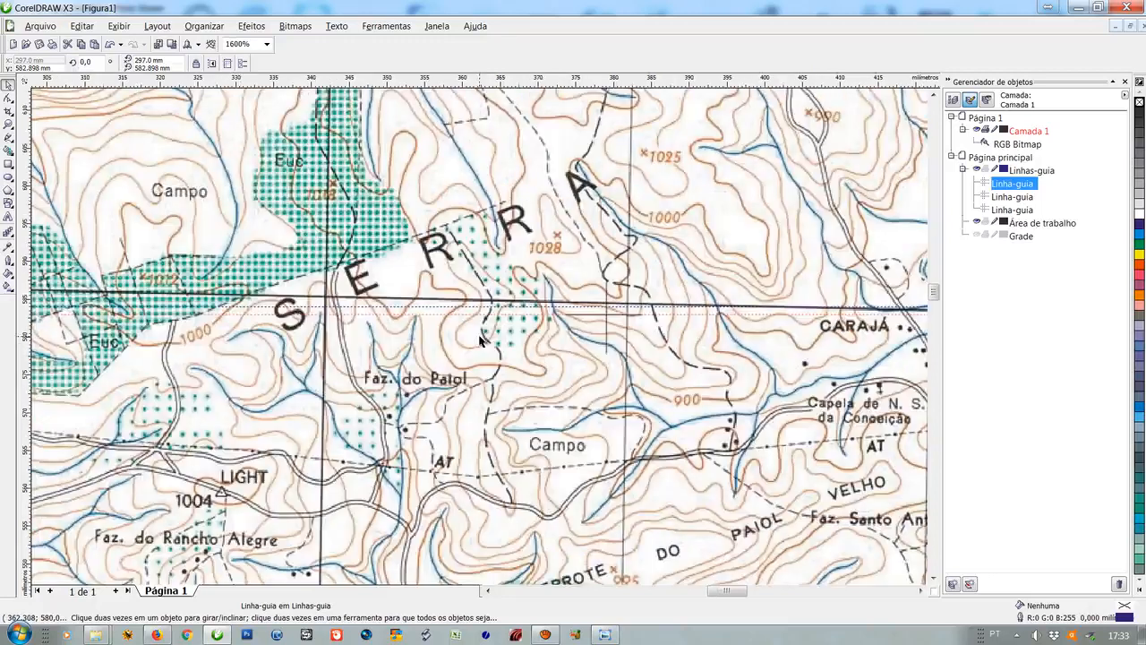
scroll(480, 341, down, 3)
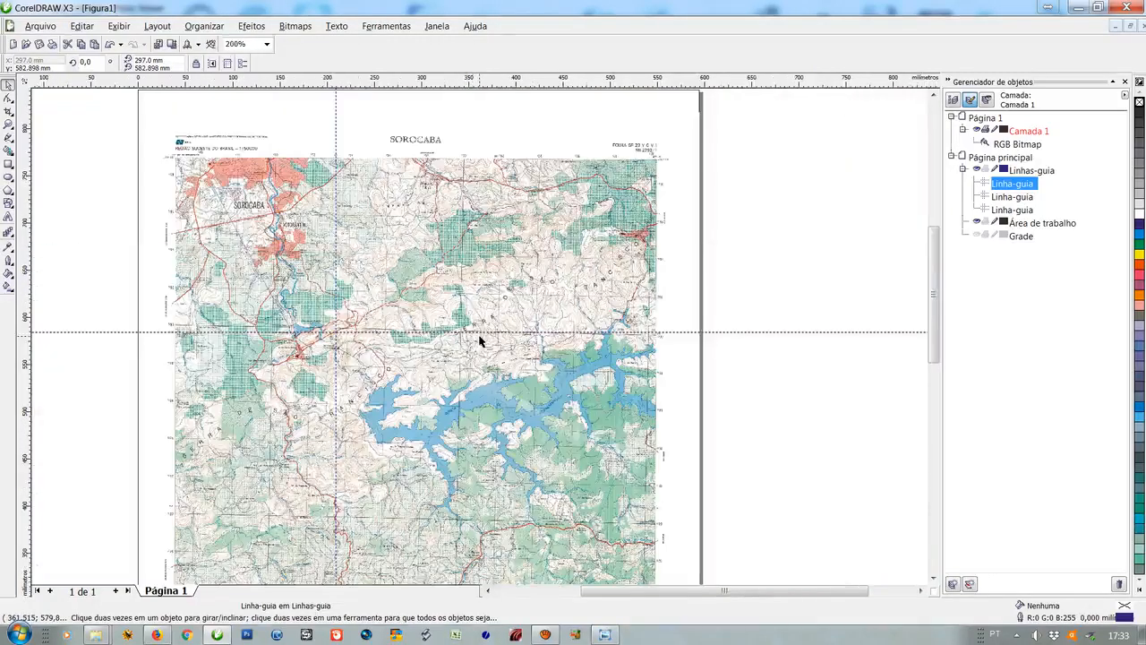
click(10, 148)
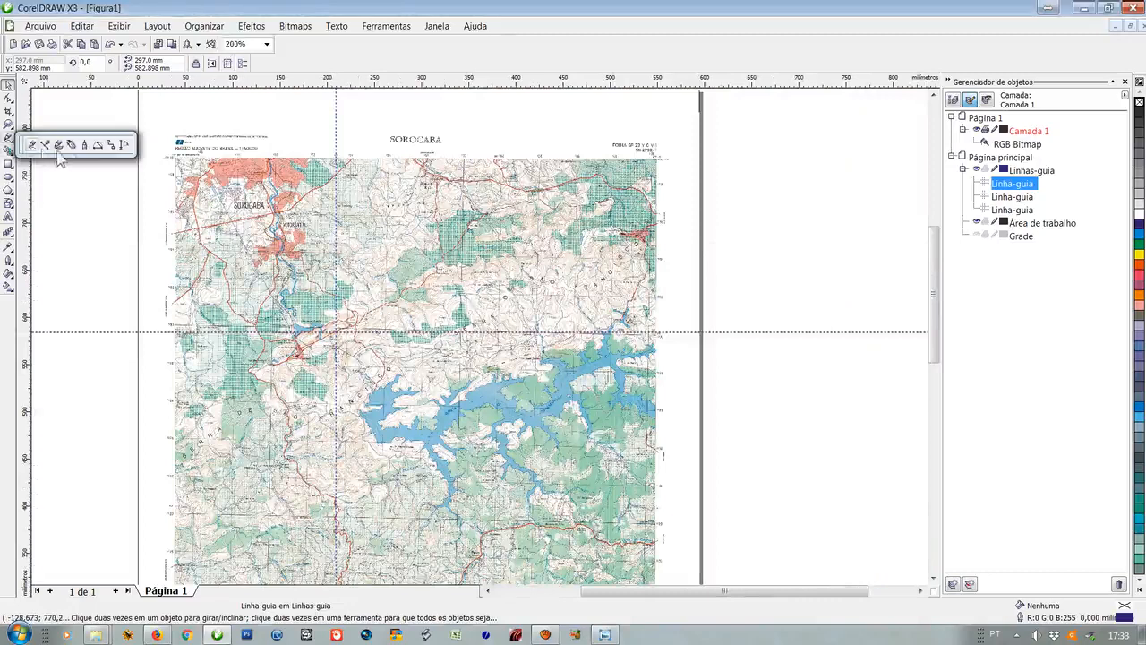
click(97, 147)
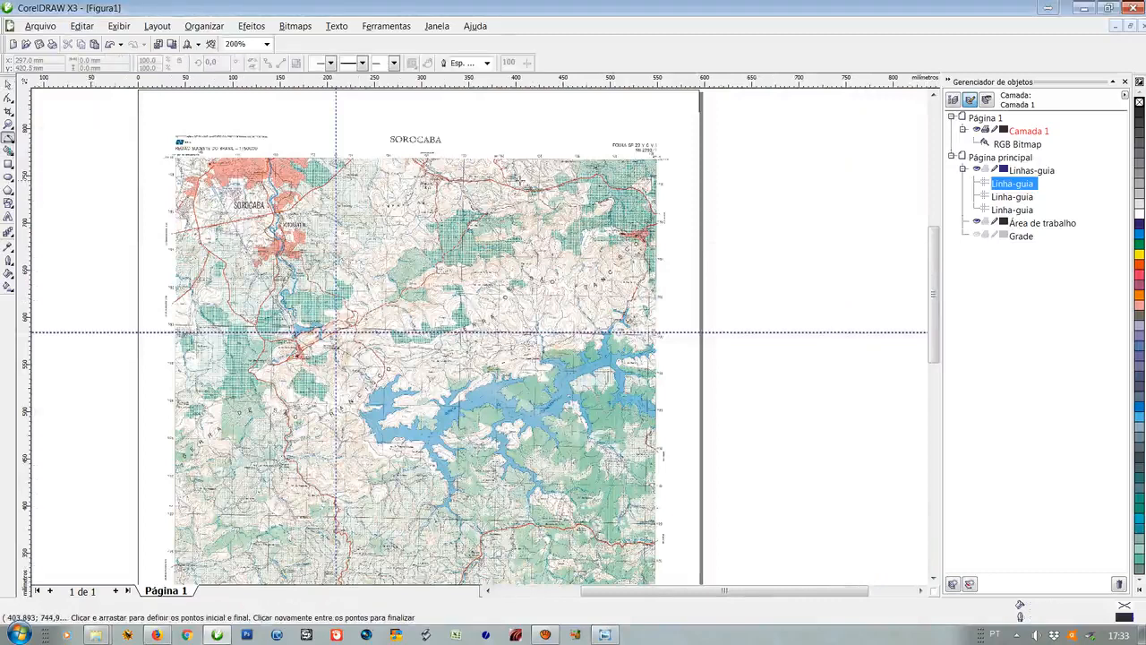
scroll(525, 185, up, 1)
scroll(484, 340, up, 1)
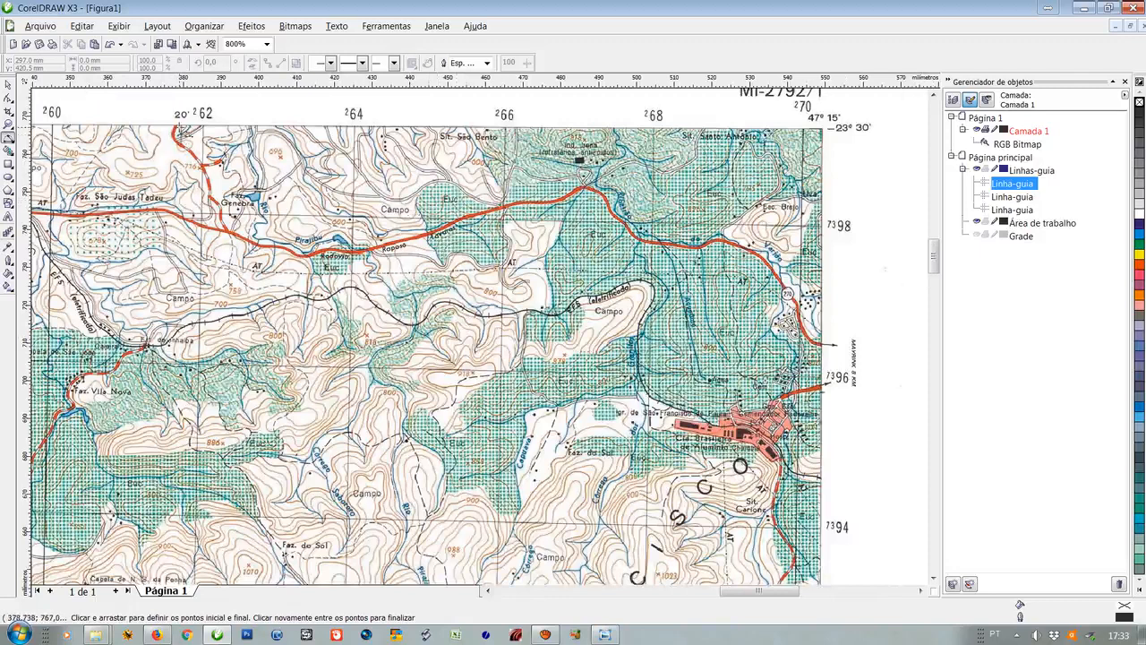
mouse_move(188, 261)
mouse_down()
mouse_move(204, 358)
mouse_move(212, 594)
mouse_move(188, 598)
mouse_move(219, 593)
mouse_move(208, 623)
mouse_move(207, 557)
mouse_move(180, 481)
mouse_up()
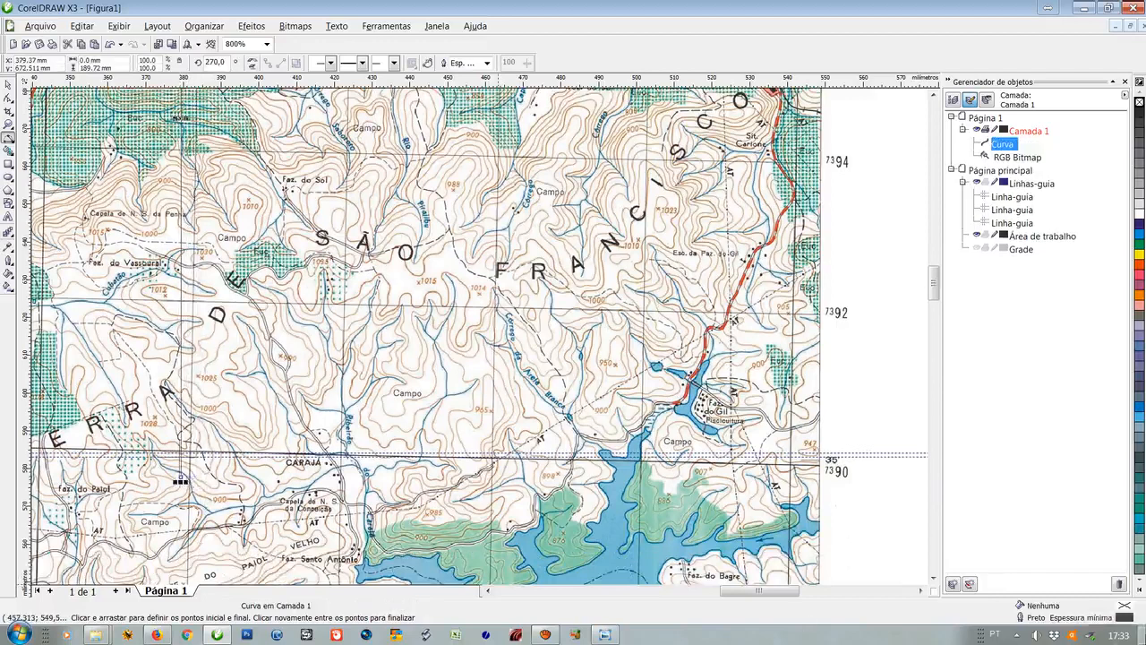
Set the vertical line's outline width to 0.7 mm
double_click(1125, 617)
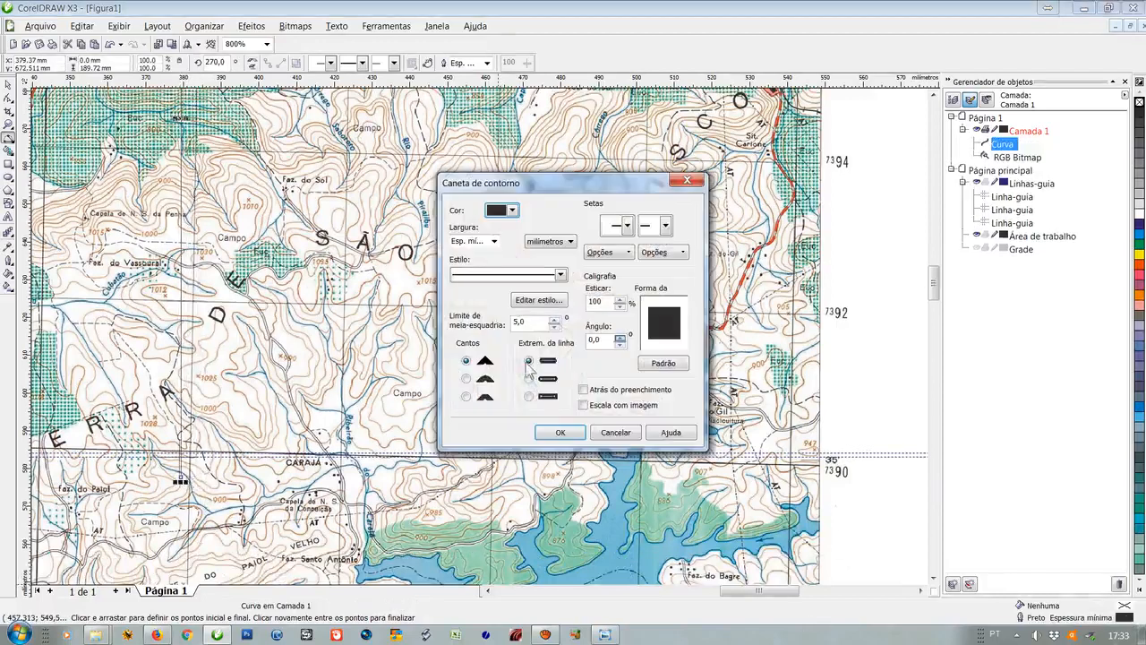
click(493, 242)
click(464, 321)
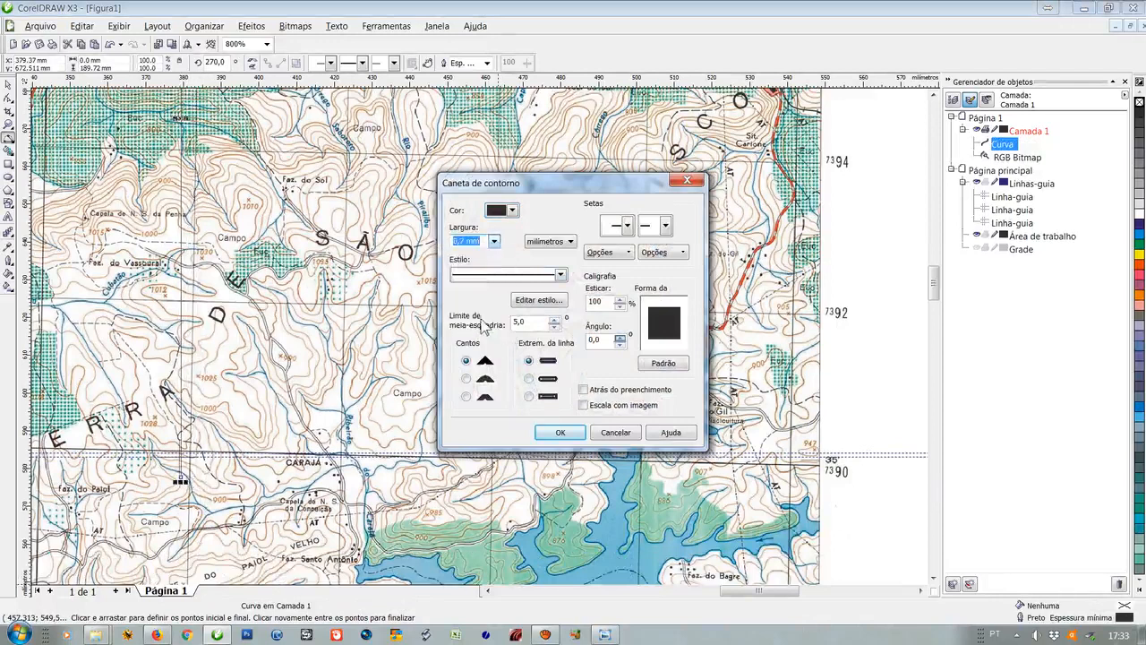
click(555, 432)
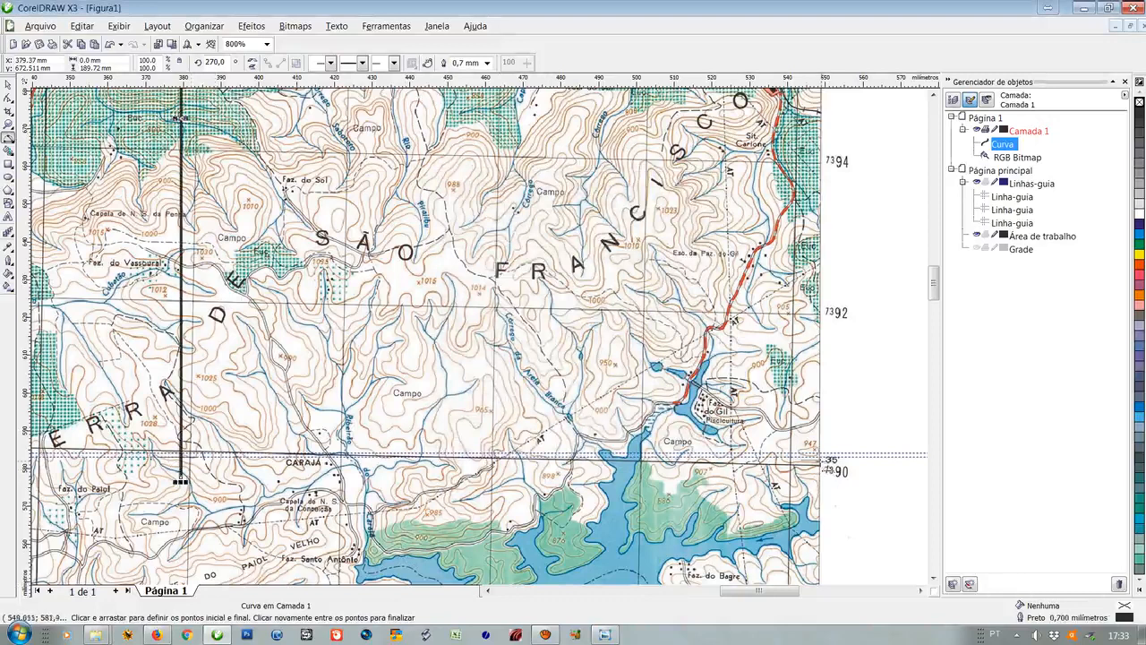
Try to draw a horizontal line from the 35' mark on the east edge westward past the vertical line, and remove the attempts
drag(821, 462, 76, 458)
click(76, 459)
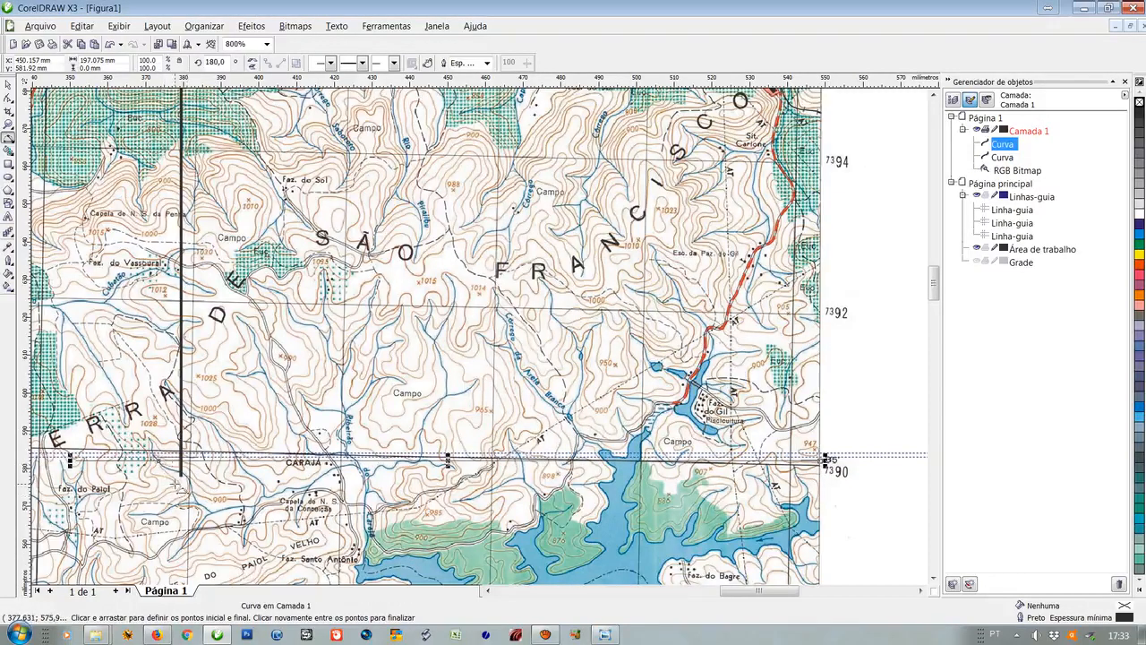
key(Delete)
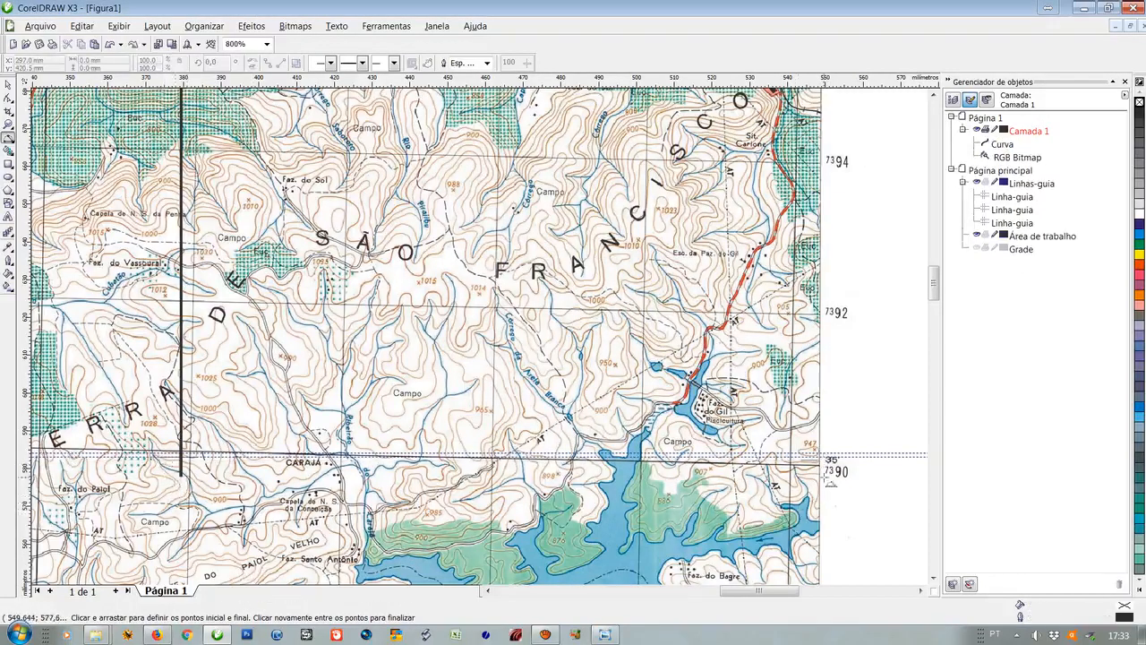
drag(820, 459, 159, 460)
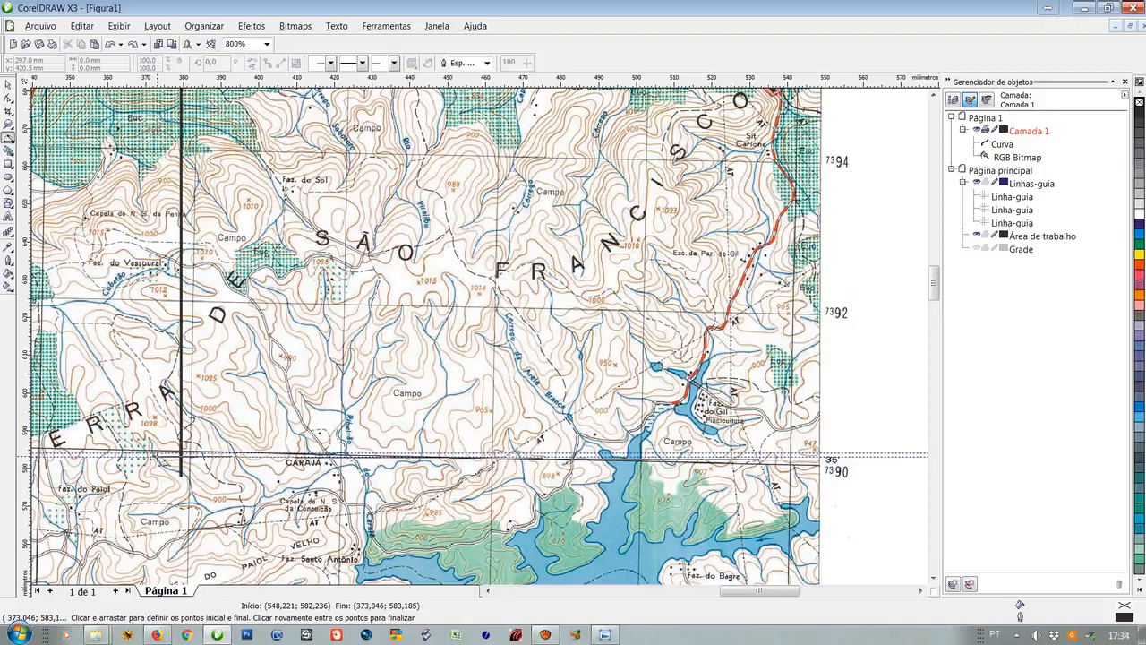
click(158, 458)
key(ctrl+z)
Try to draw a line from the cross mark eastward to the 35' mark on the sheet's edge, and delete it
scroll(219, 461, up, 1)
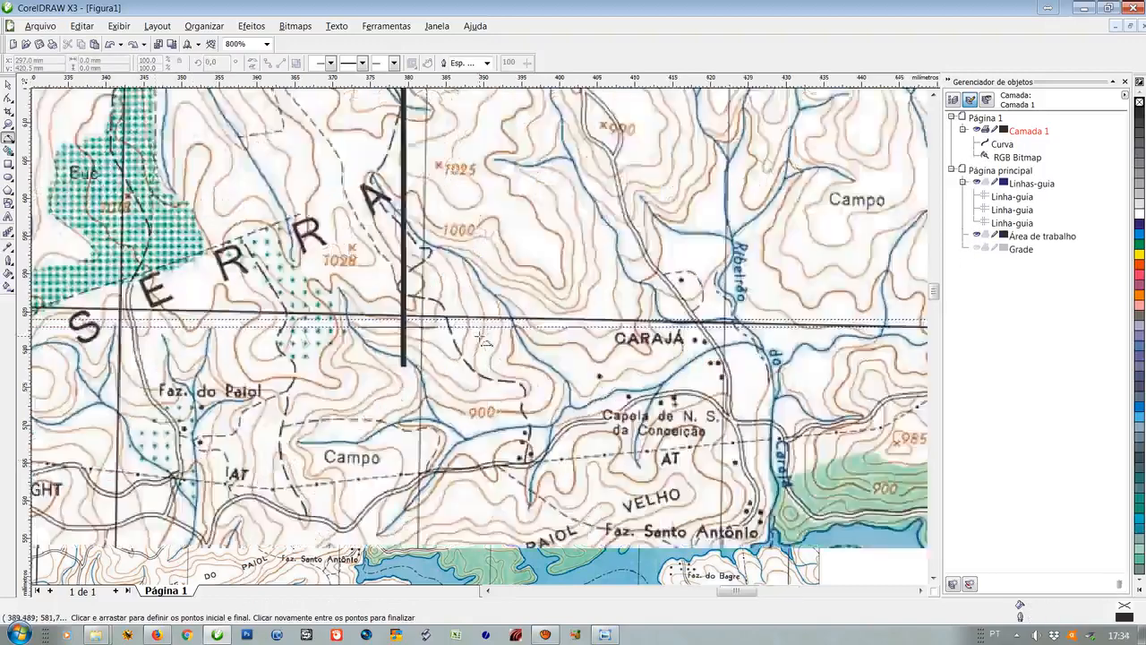
scroll(481, 339, up, 1)
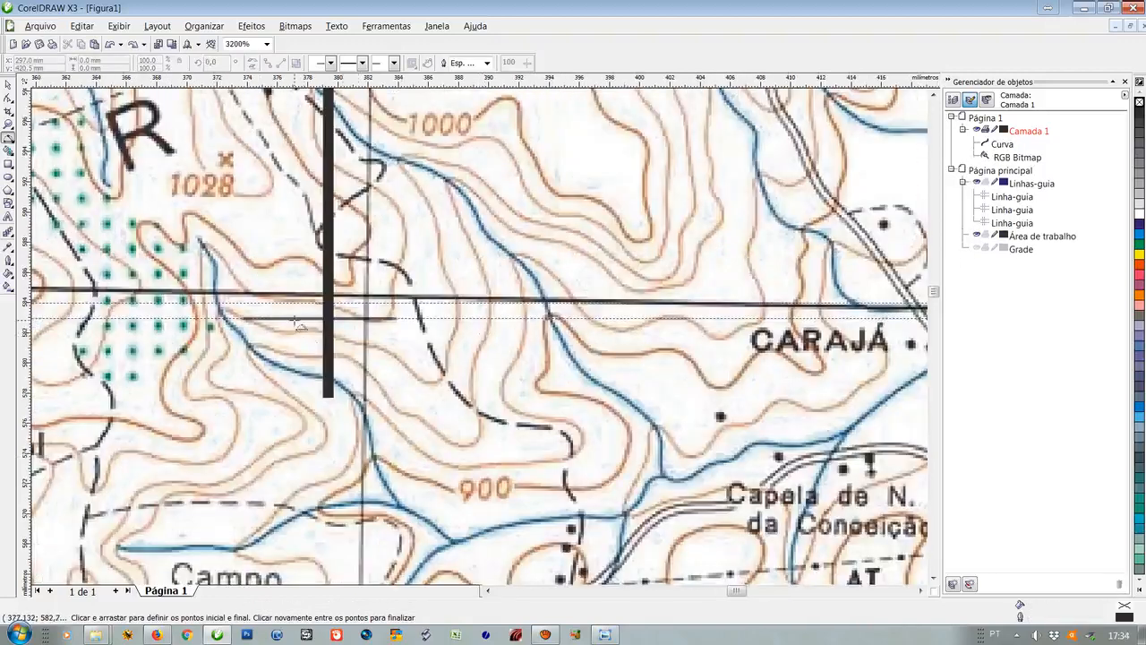
drag(297, 322, 884, 340)
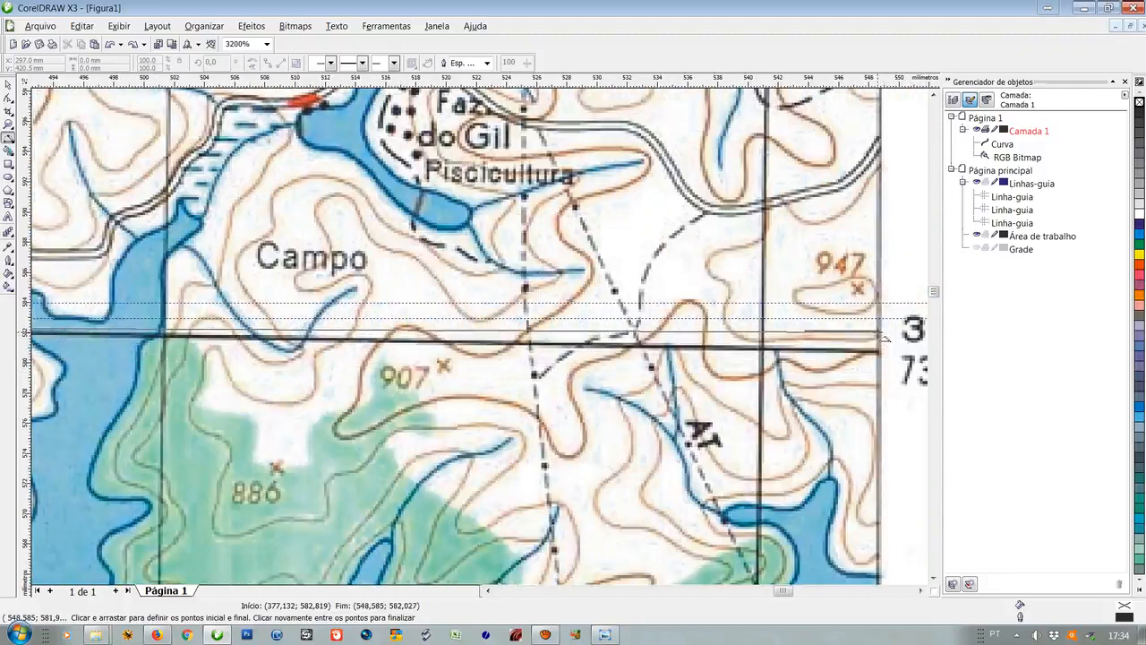
drag(884, 338, 884, 338)
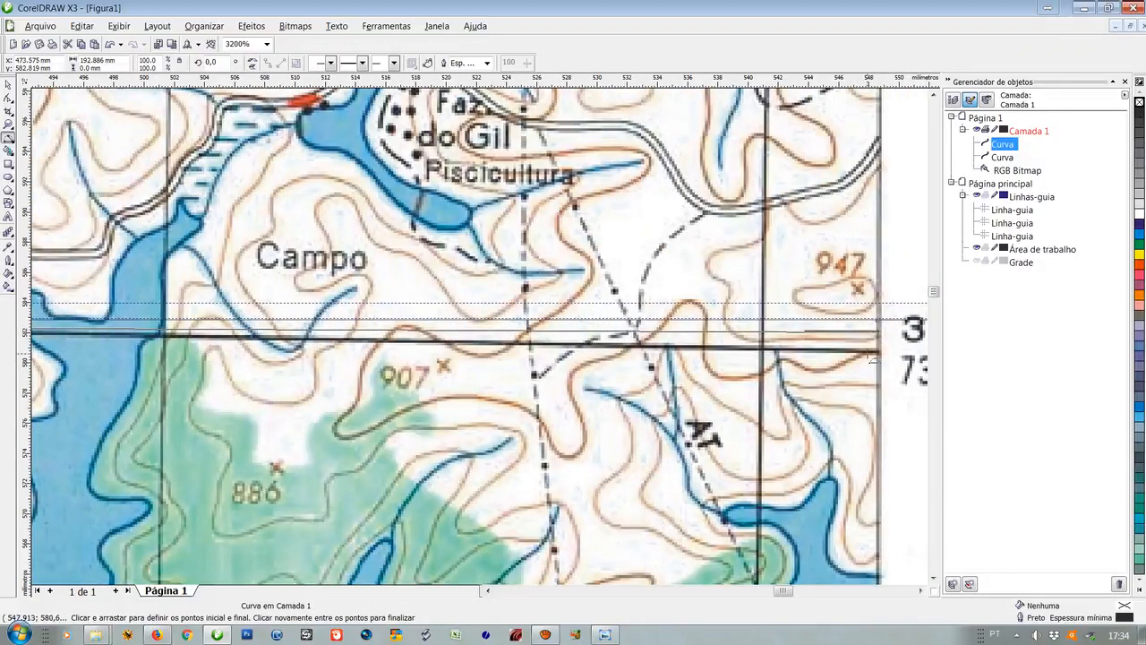
key(Delete)
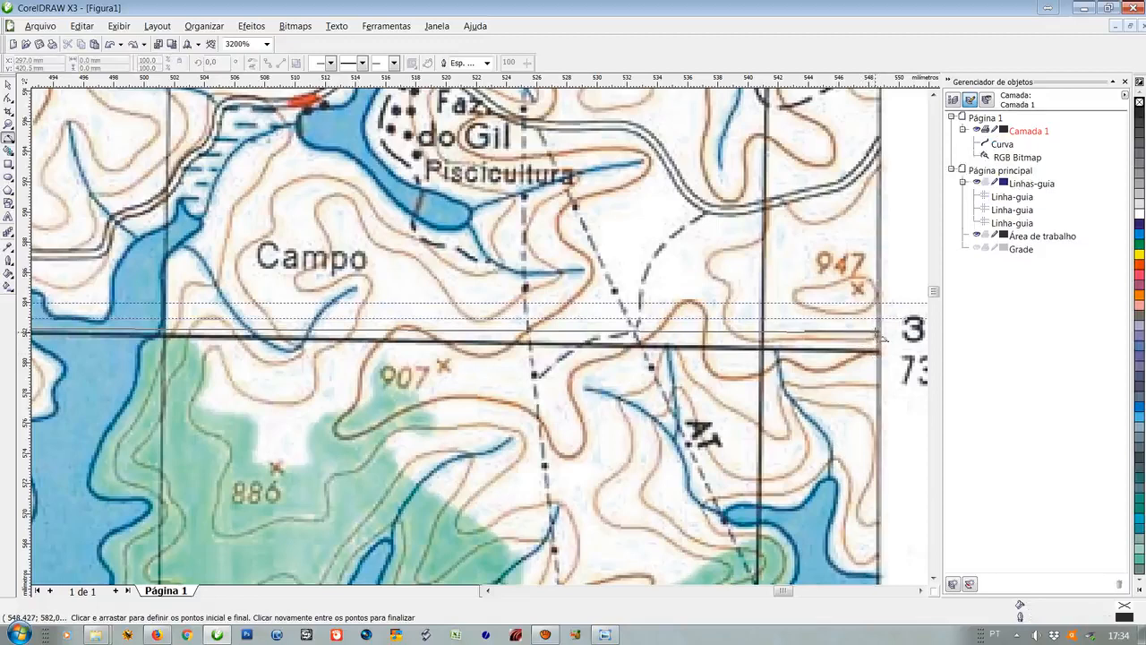
Draw a horizontal line about 191 mm long from the 35' mark on the east edge westward across the vertical line
mouse_move(882, 338)
mouse_down()
mouse_move(7, 371)
mouse_move(203, 374)
mouse_move(20, 365)
mouse_move(85, 365)
mouse_move(93, 322)
mouse_up()
scroll(126, 376, down, 2)
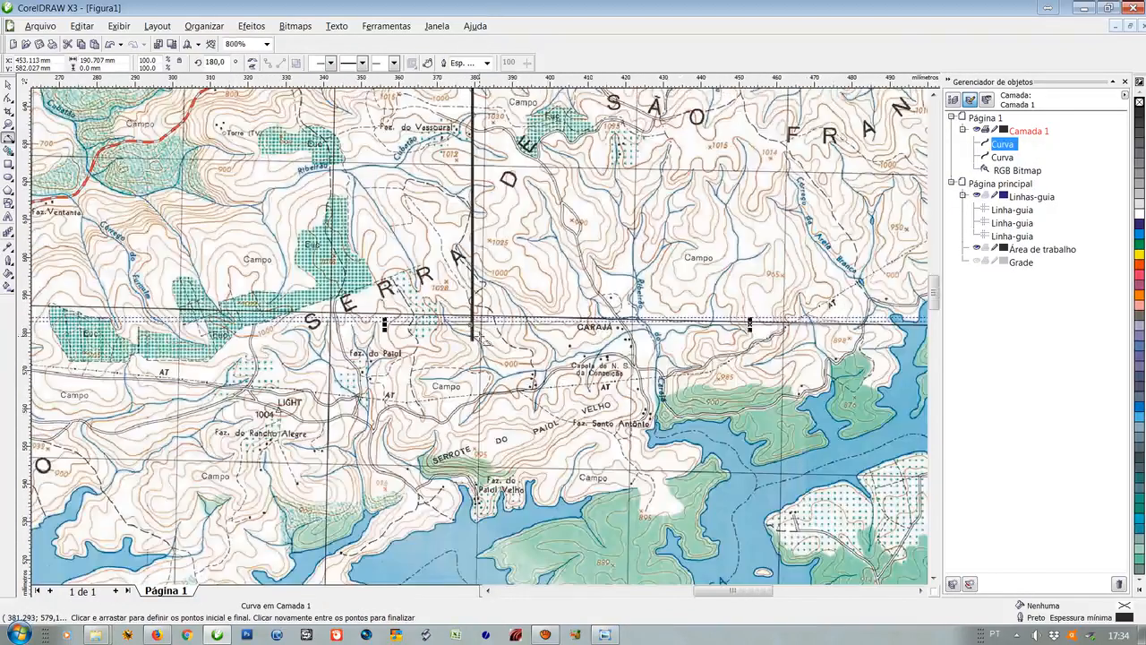
scroll(481, 340, up, 1)
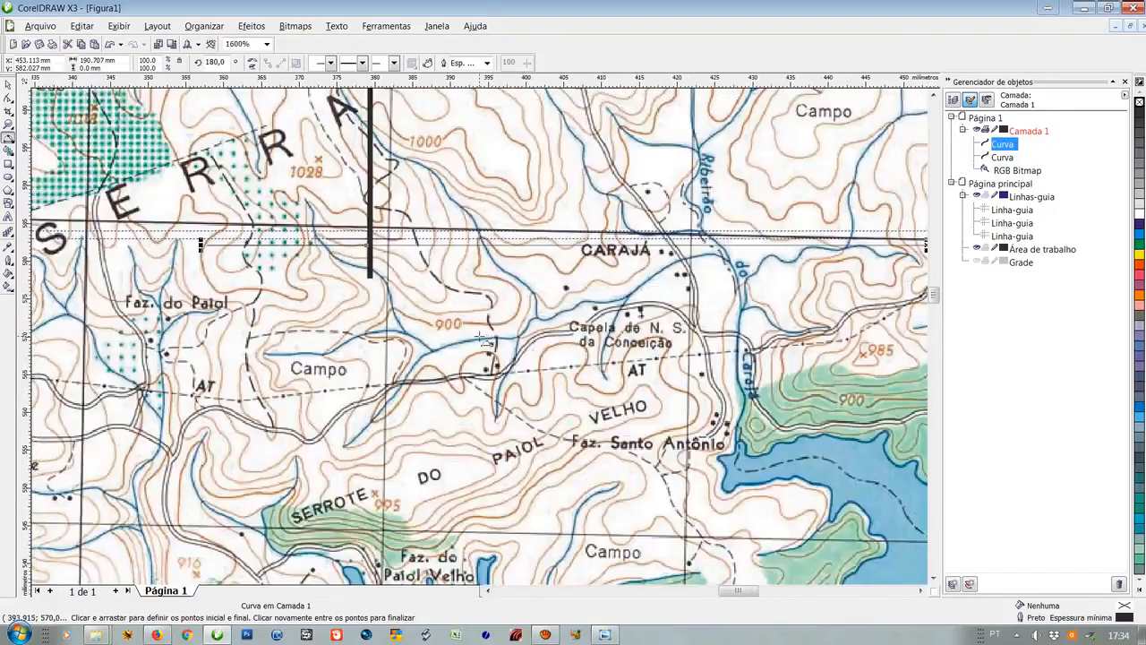
Delete the horizontal line drawn from the 35' mark across the vertical line
key(Delete)
scroll(481, 338, down, 3)
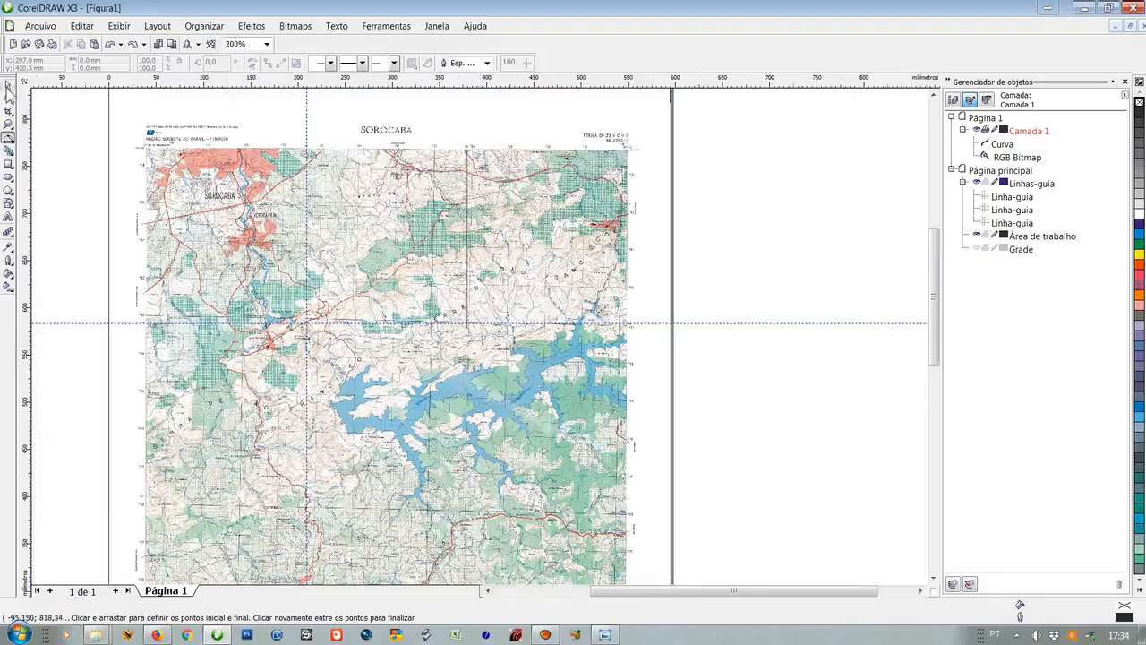
click(8, 87)
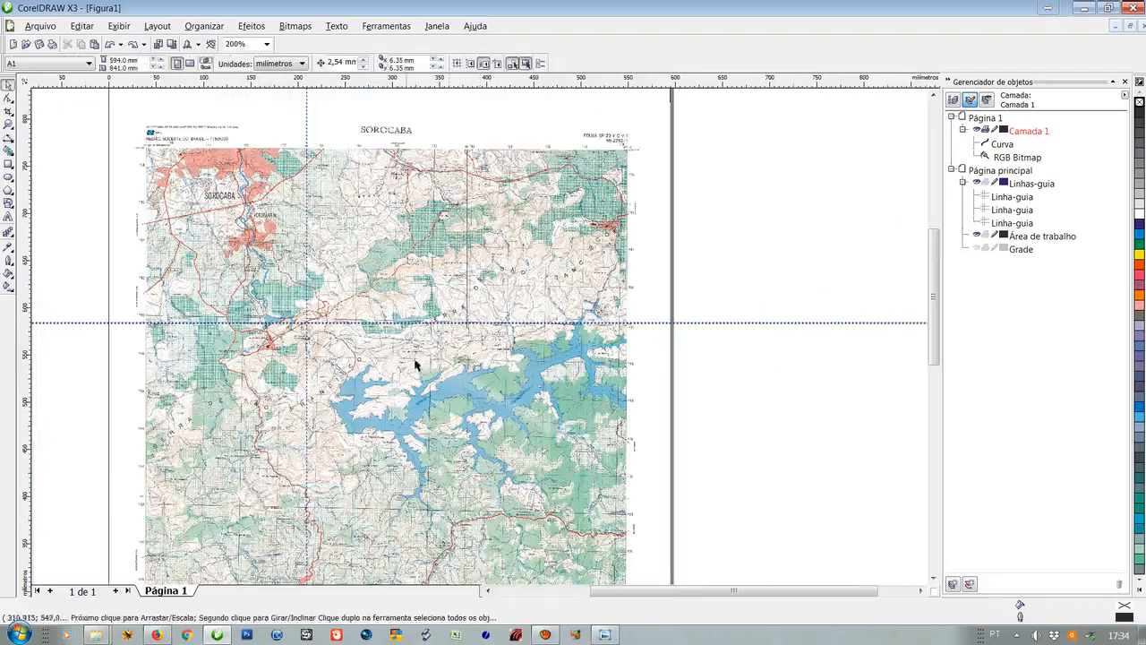
Duplicate the 0.7 mm vertical 20' meridian line in place and ready the copy for rotation
key(ctrl+z)
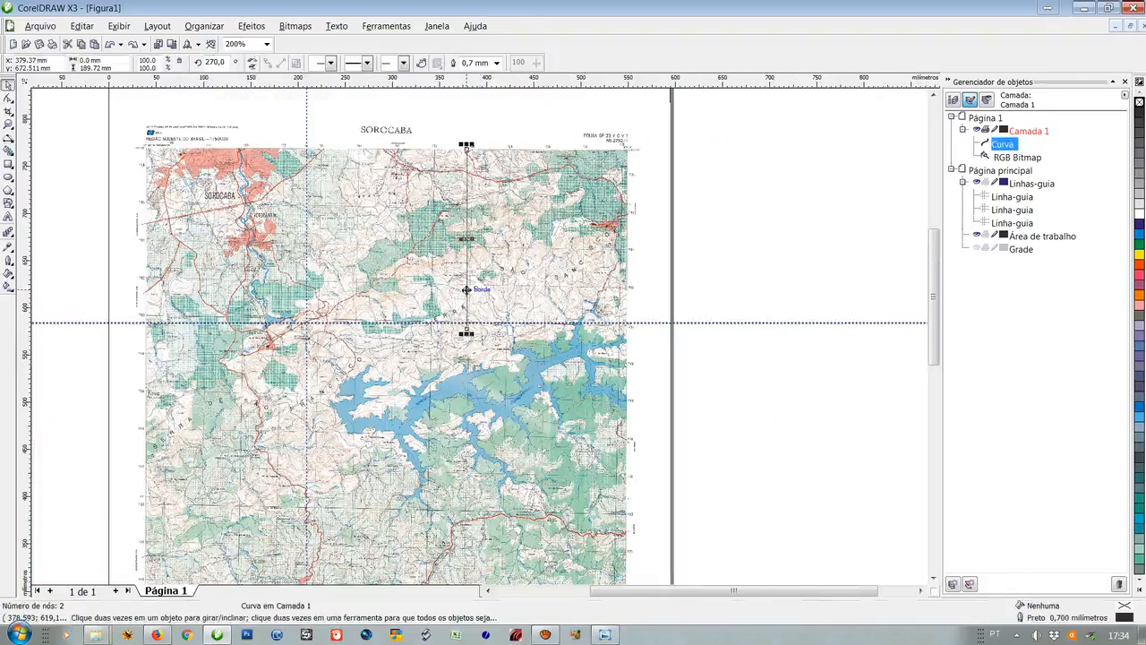
key(ctrl+c)
key(ctrl+v)
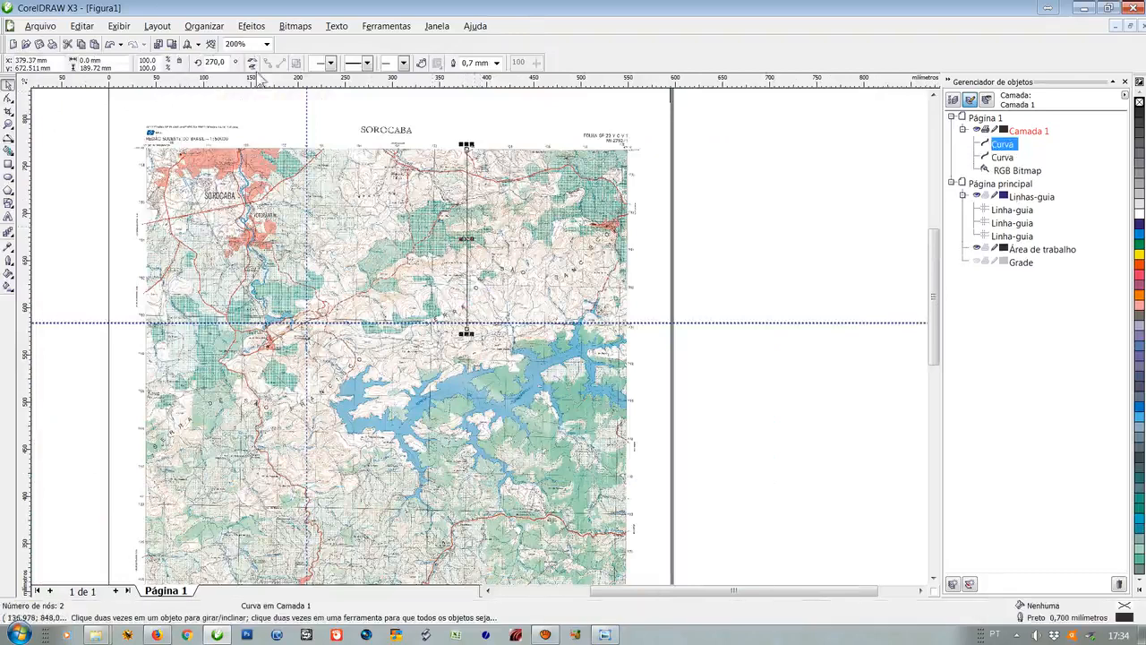
click(466, 215)
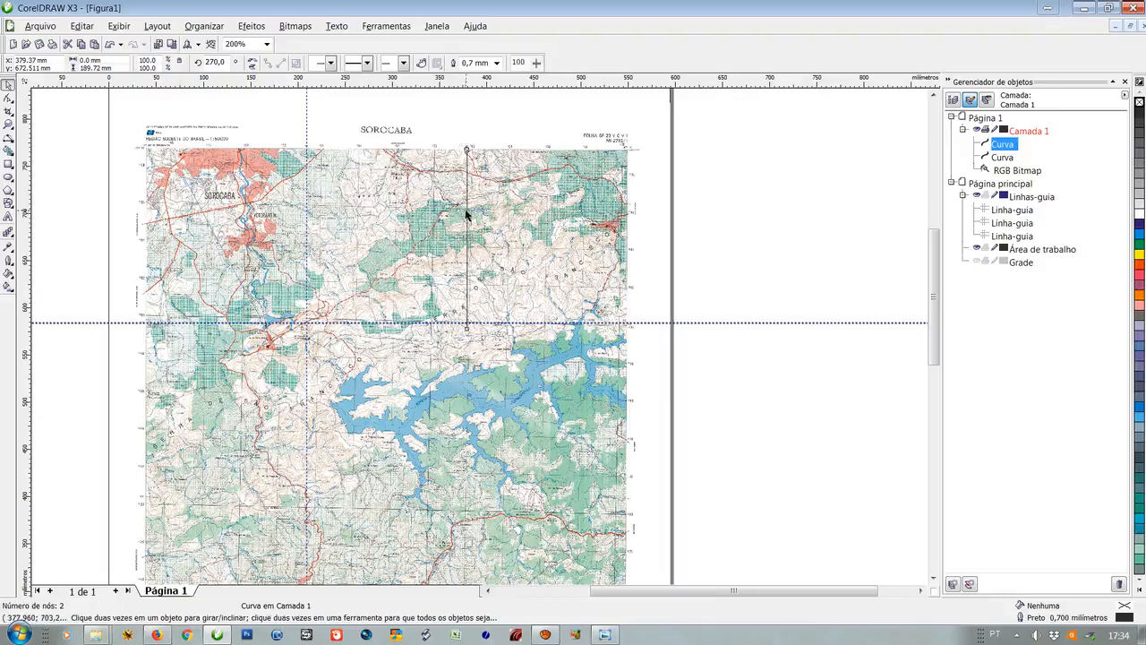
Try to lay the copied line horizontal by setting its rotation angle to 90°
double_click(215, 61)
text(90)
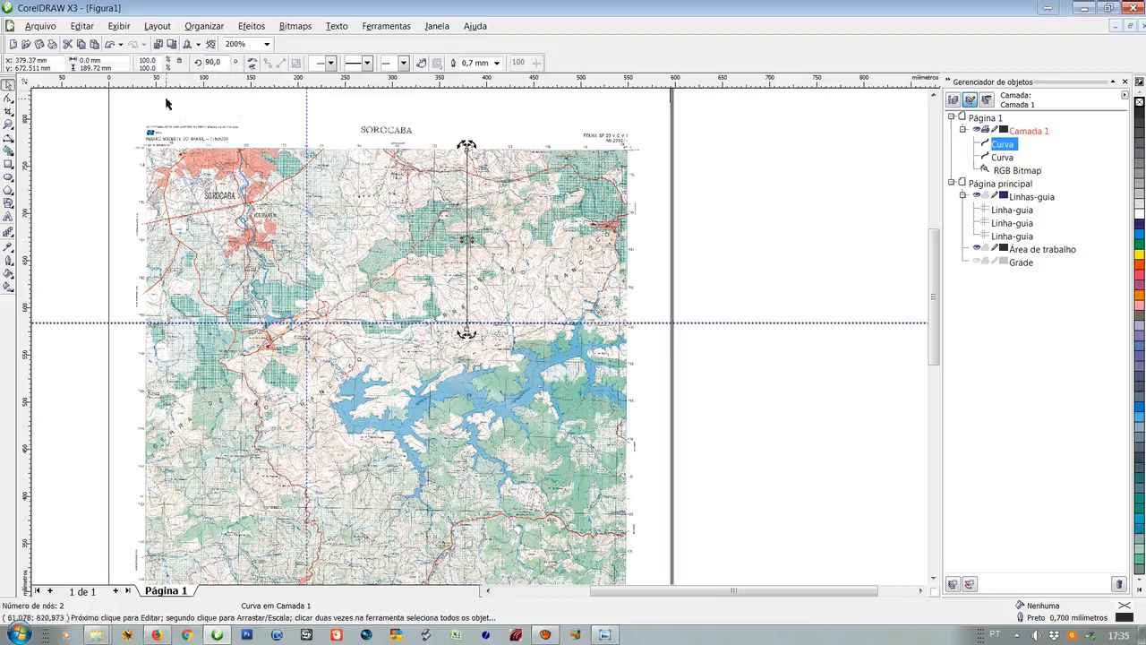
double_click(215, 62)
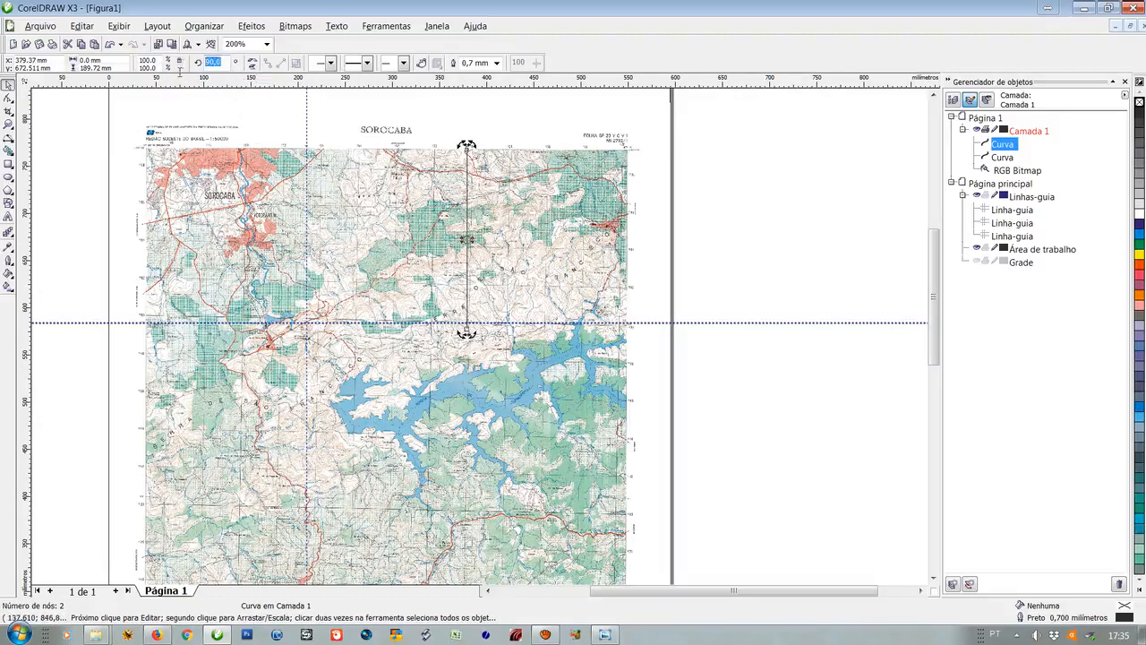
key(Return)
Rotate the copied line to a 0° angle and move it onto the 35' guideline, crossing the vertical line and reaching the sheet's east edge
drag(467, 146, 568, 242)
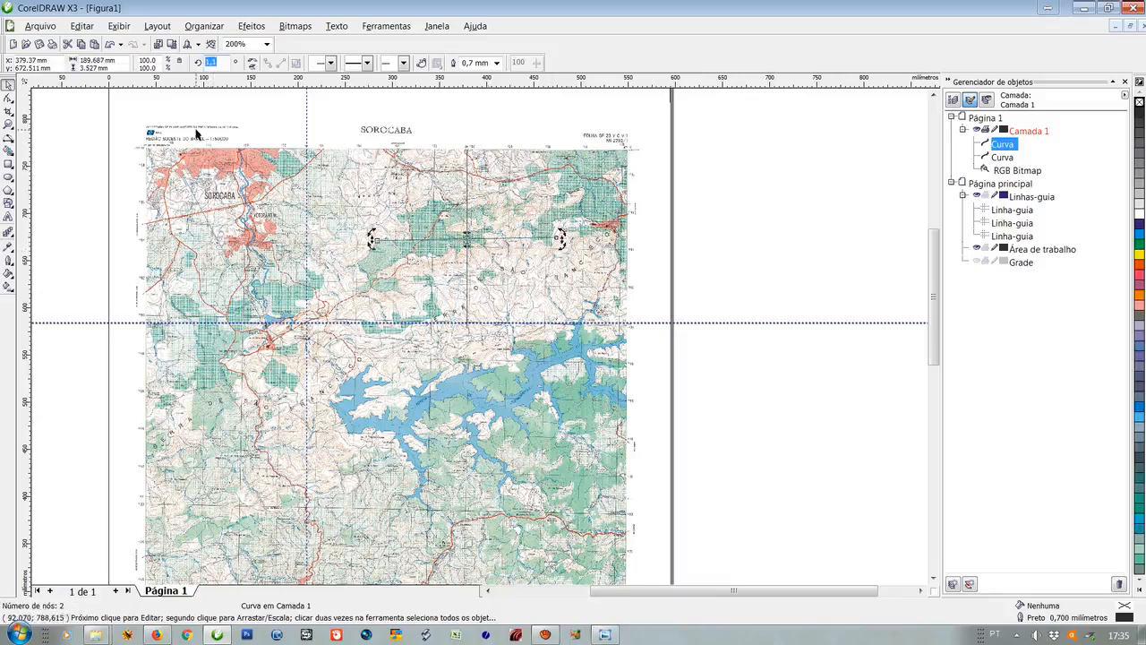
key(Return)
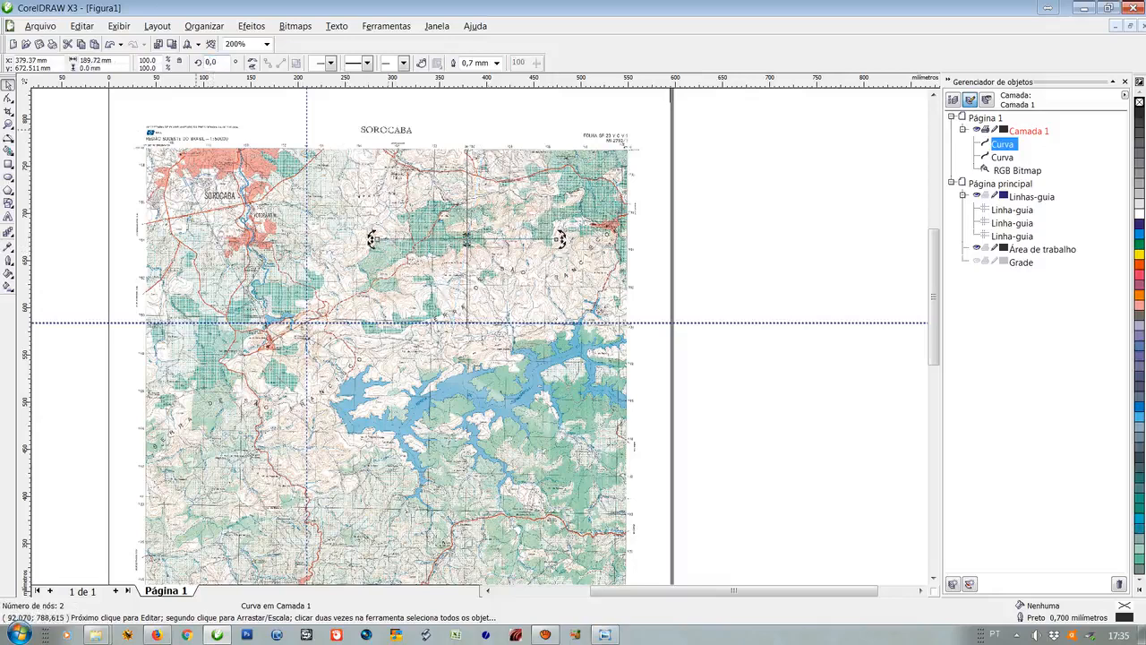
scroll(550, 258, up, 2)
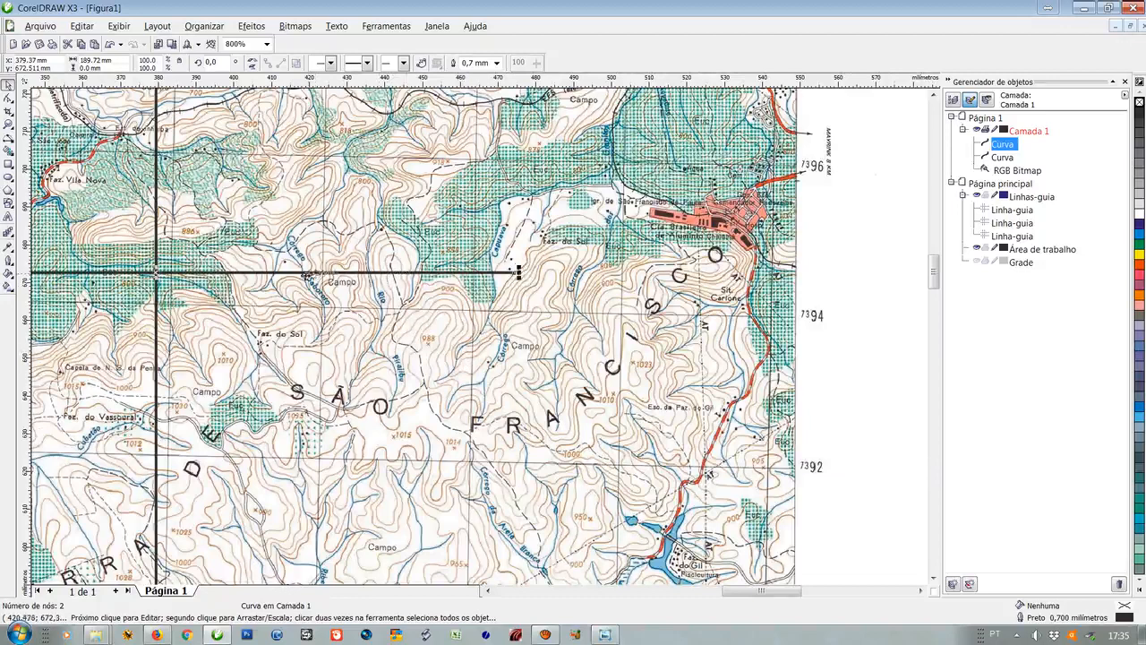
drag(275, 279, 567, 532)
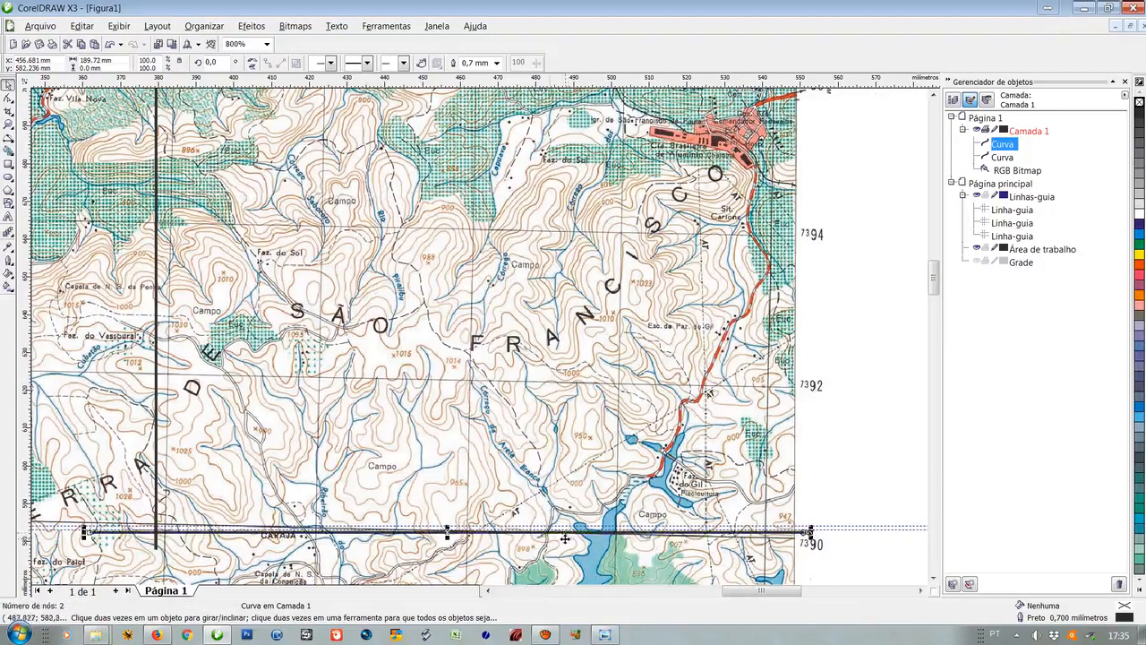
scroll(461, 304, down, 2)
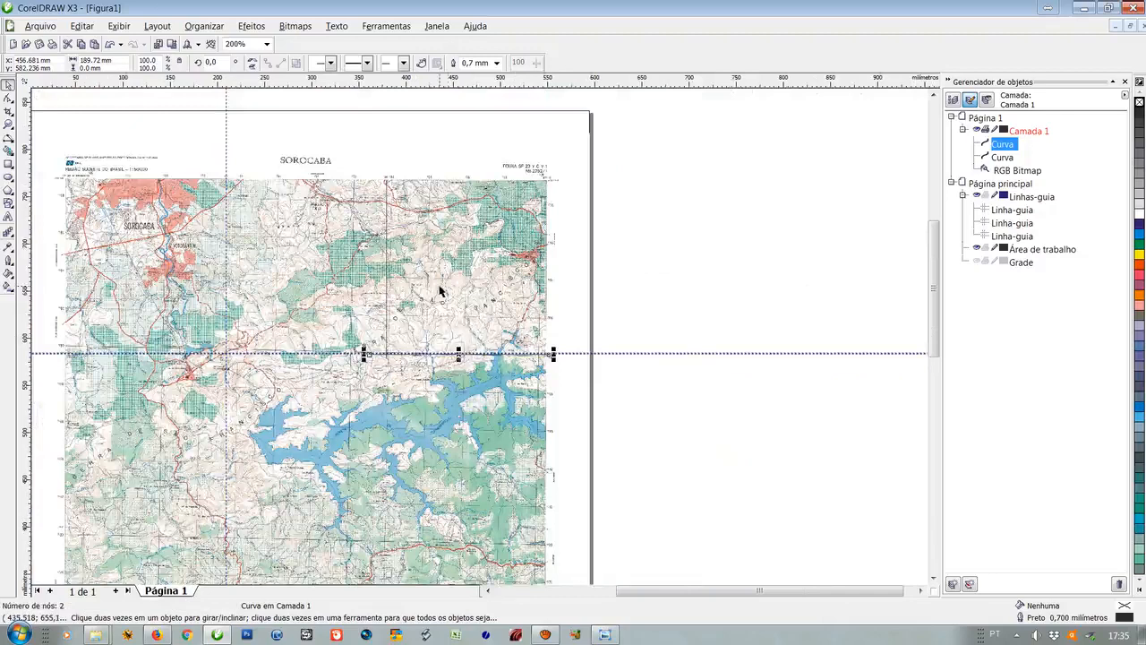
scroll(440, 291, up, 1)
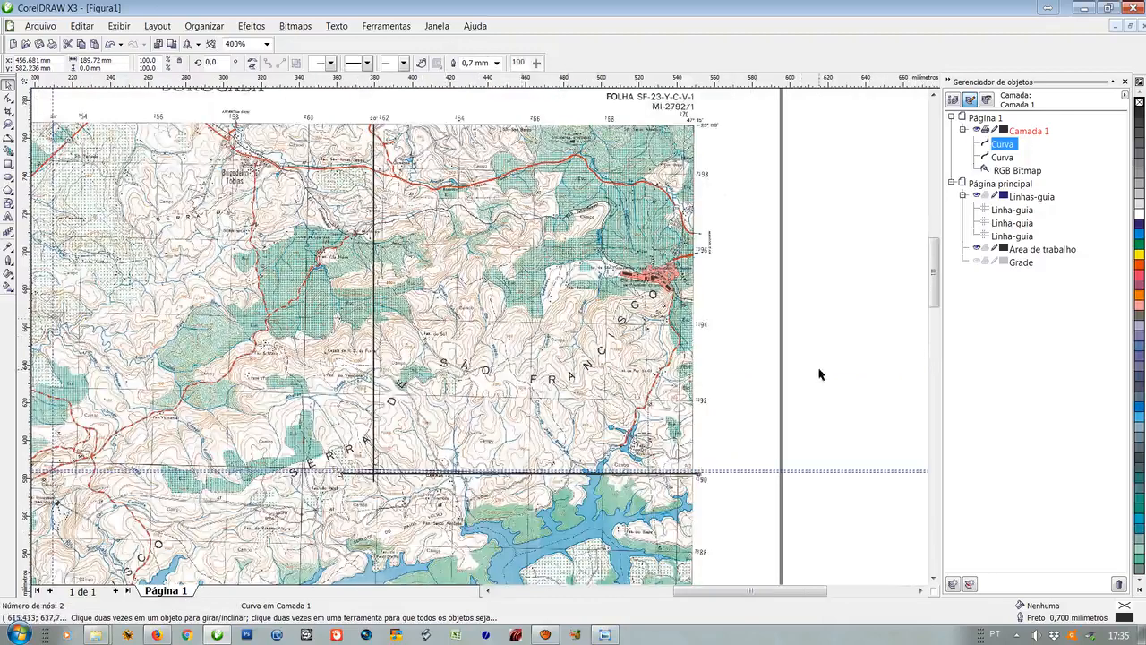
click(743, 376)
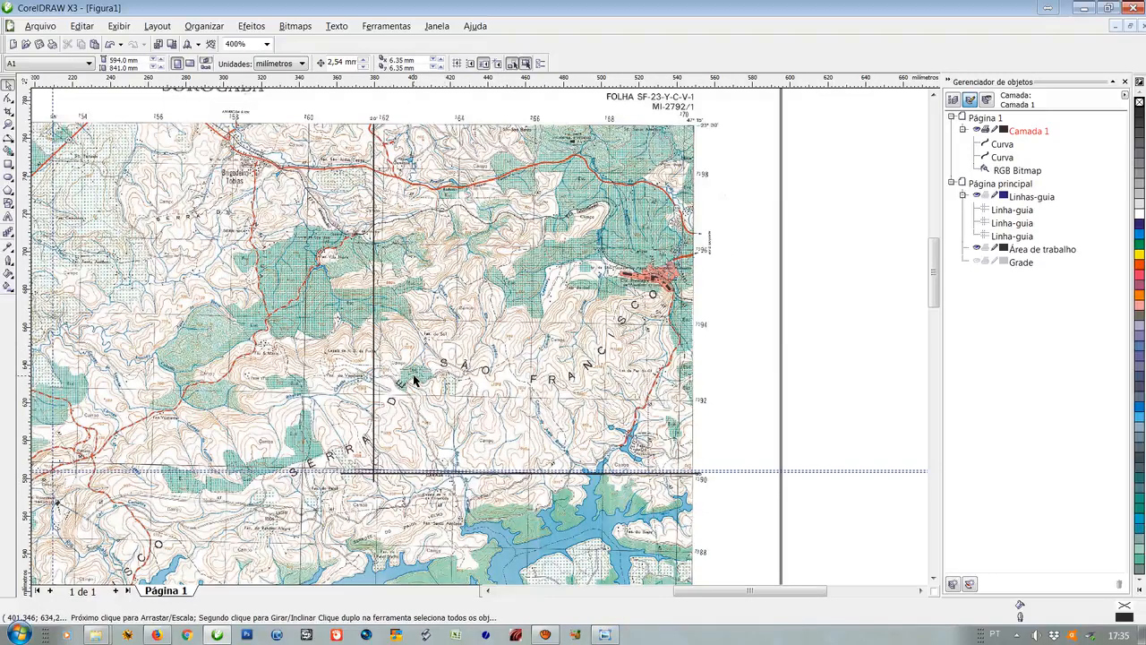
Close the drawing program without leaving its data on the clipboard, and close the monteiro.jpg image
click(1133, 9)
click(580, 352)
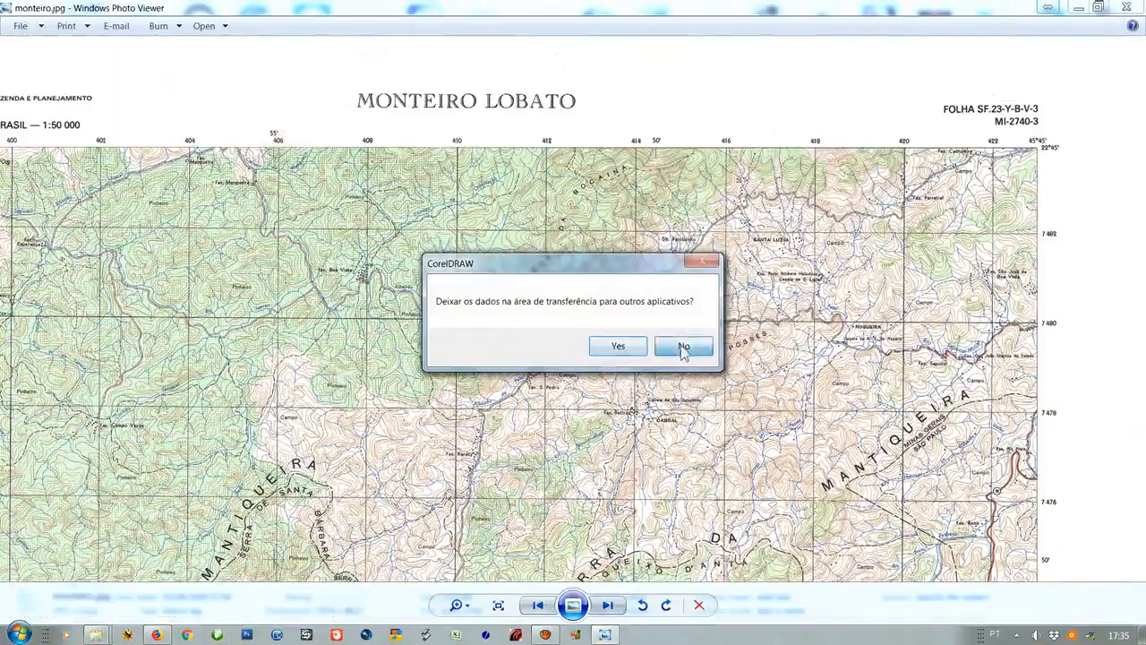
click(686, 350)
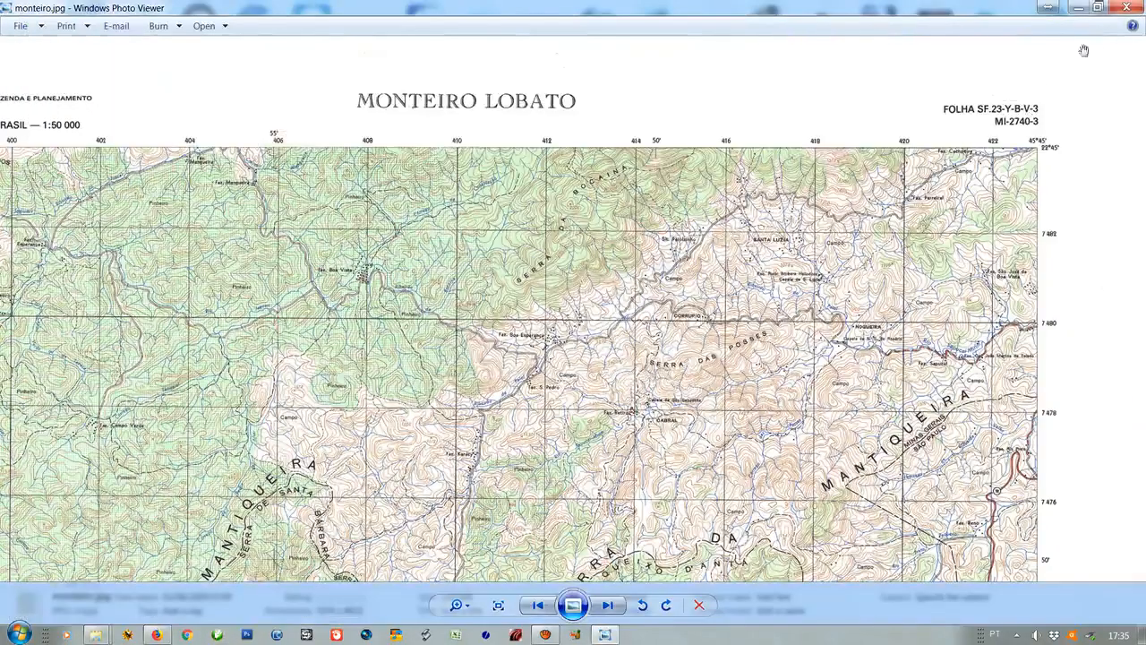
click(1126, 7)
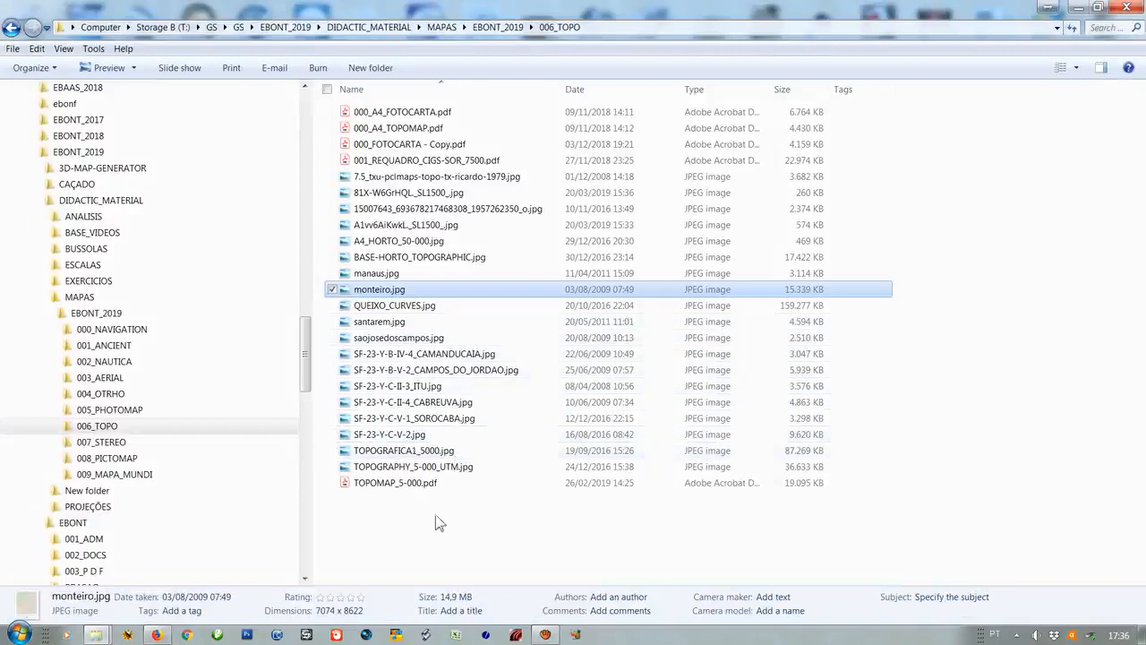
Open TOPOMAP_5-000.pdf from the 006_TOPO folder and fit the whole page in the view
click(381, 488)
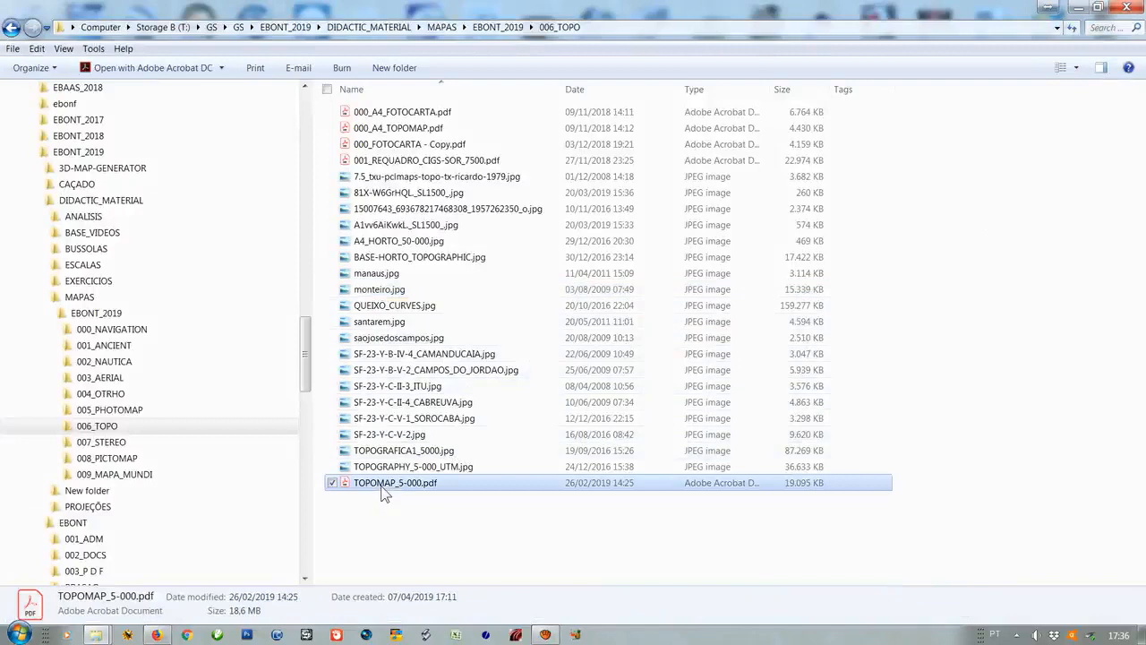
double_click(381, 488)
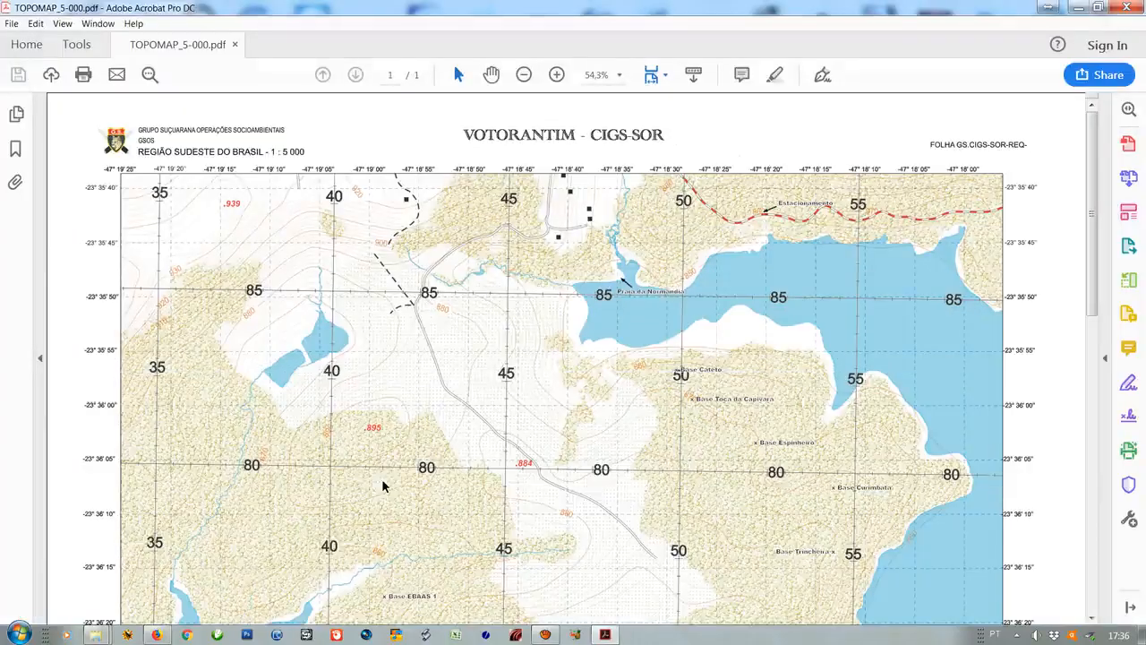
scroll(255, 337, down, 10)
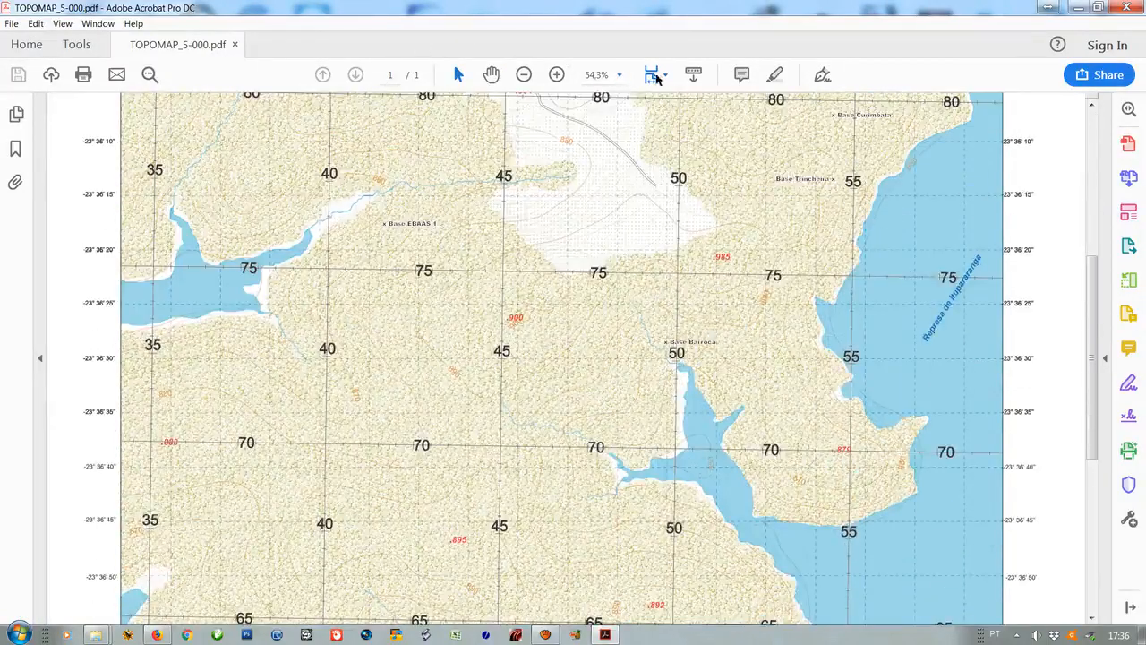
click(664, 77)
click(672, 120)
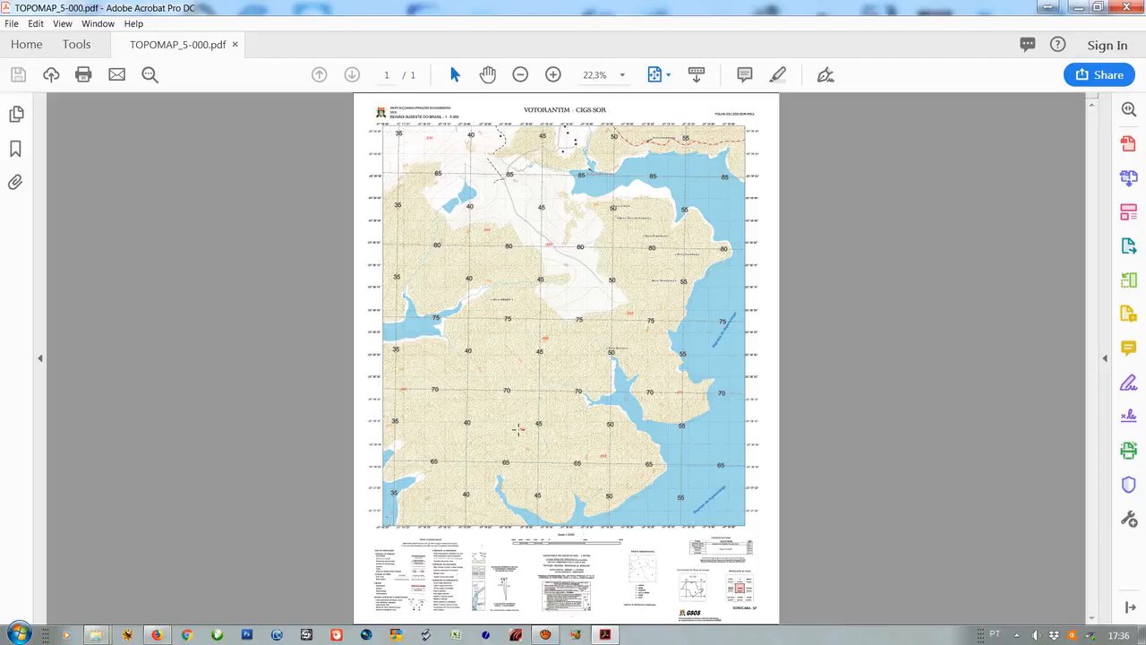
Examine the title, scale and geographic coordinate labels along the north edge of the 1:5 000 Votorantim sheet at 100% magnification
click(553, 75)
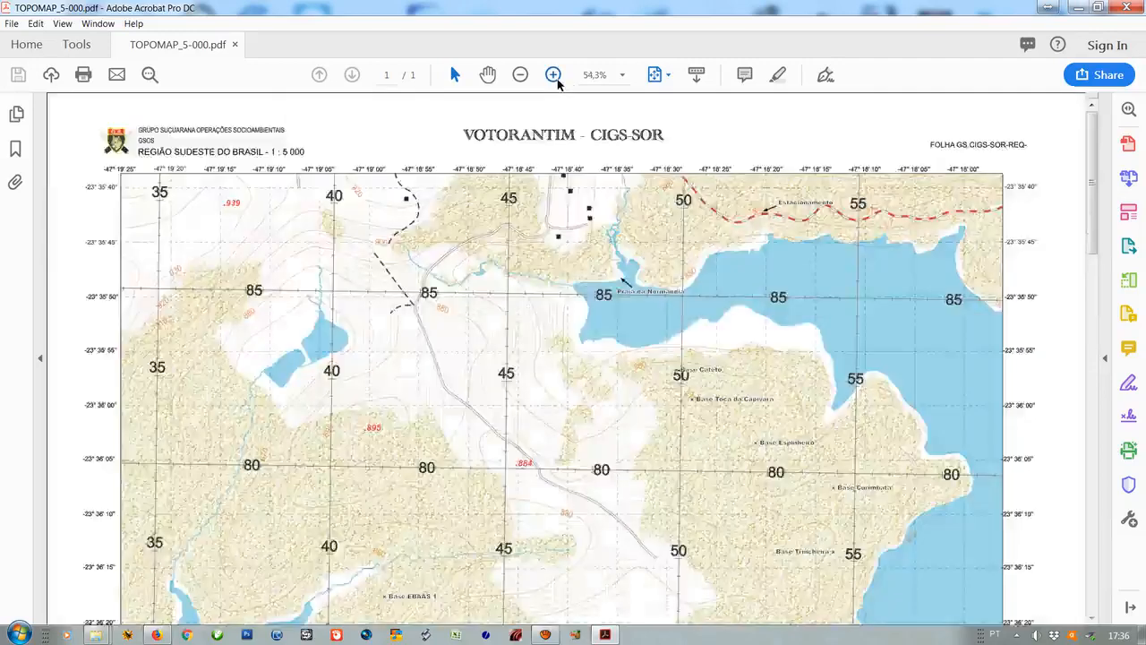
click(554, 75)
click(554, 76)
click(553, 75)
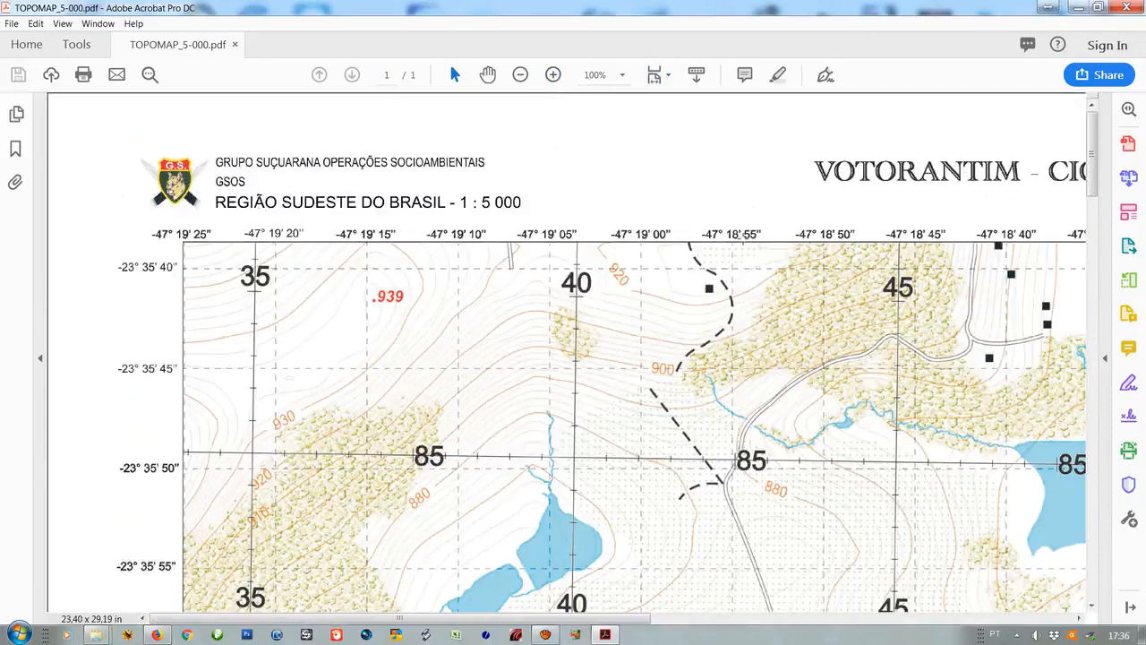
scroll(1094, 192, down, 2)
scroll(705, 537, up, 2)
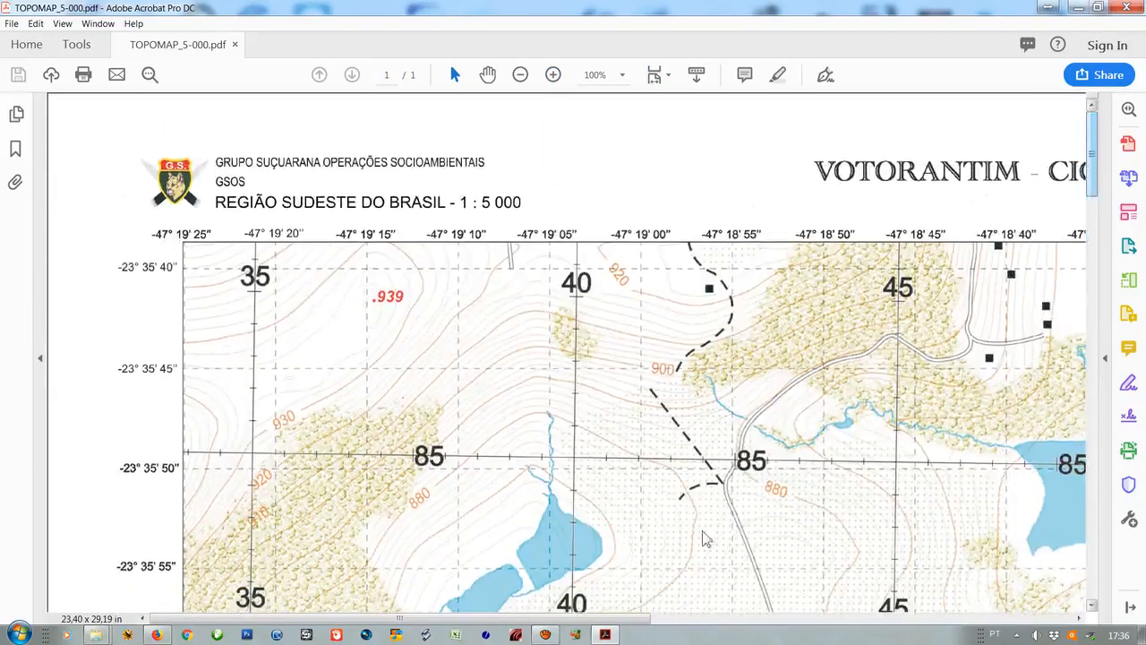
drag(574, 618, 779, 618)
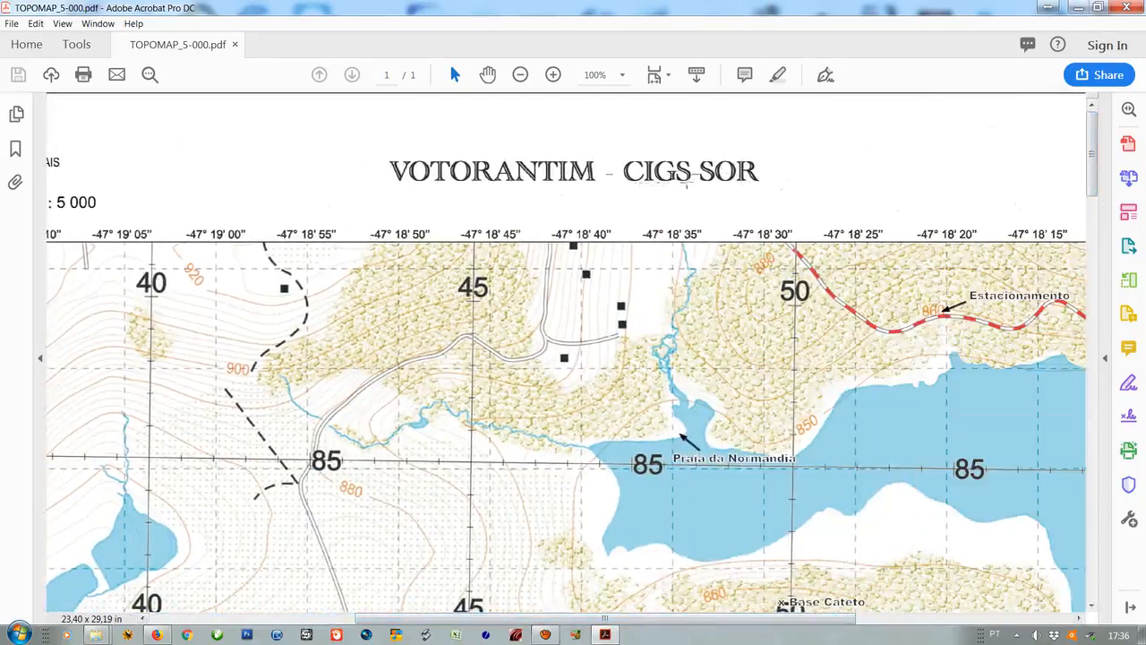
scroll(645, 377, down, 1)
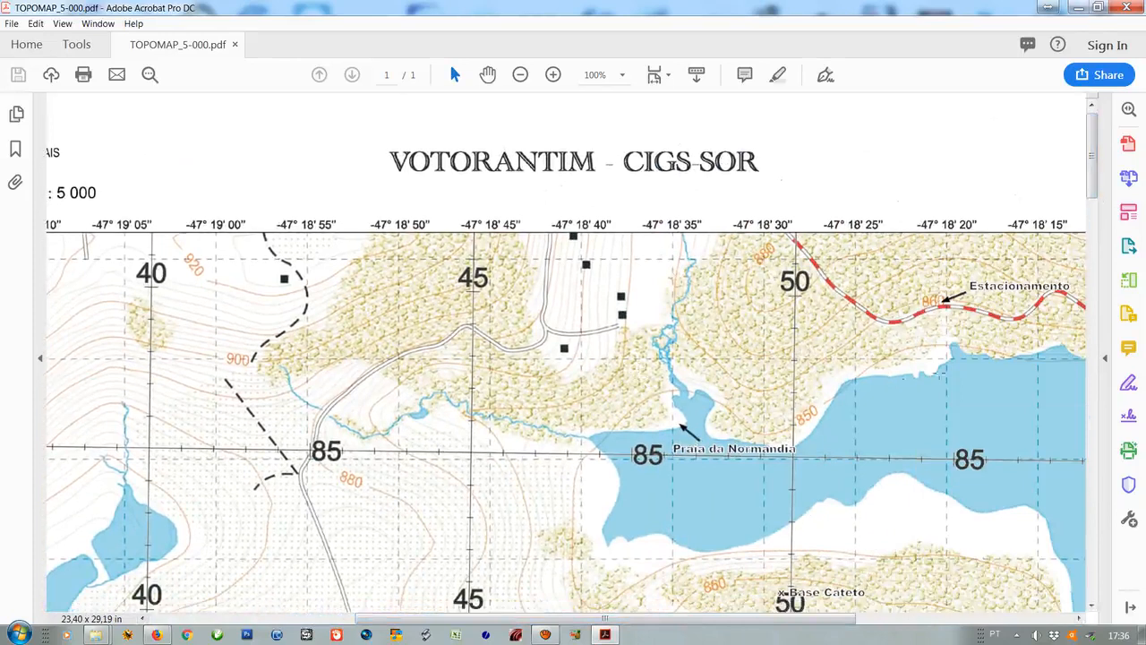
drag(605, 616, 664, 616)
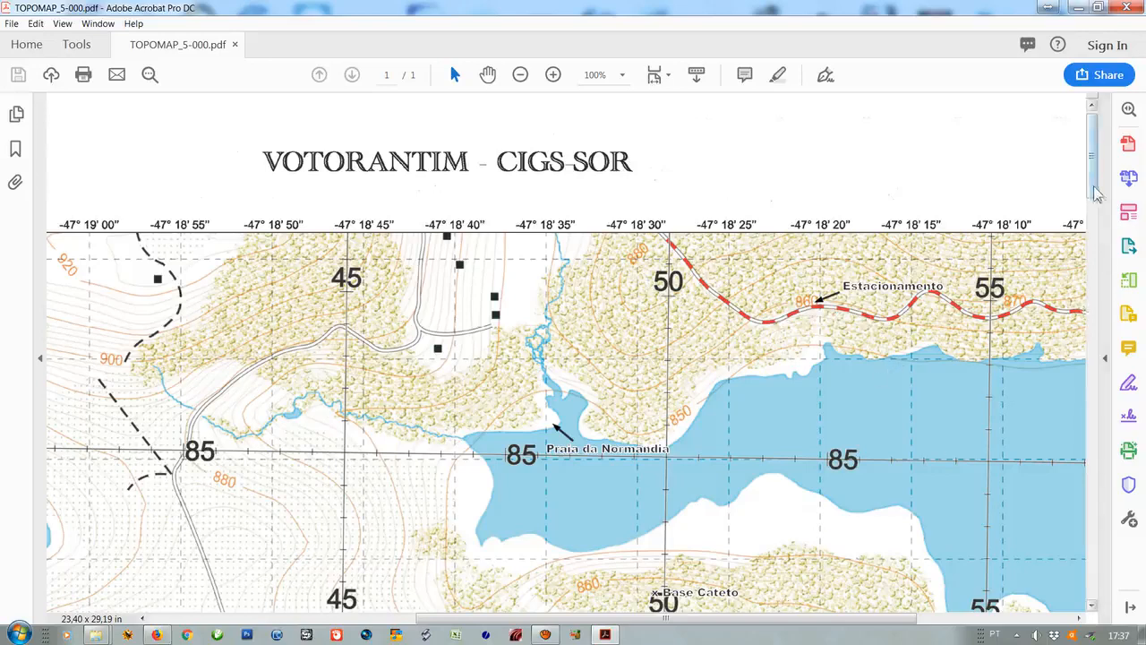
Examine the UTM grid lines, their numbers and the marked base points across the middle of the Votorantim sheet
scroll(1097, 195, down, 2)
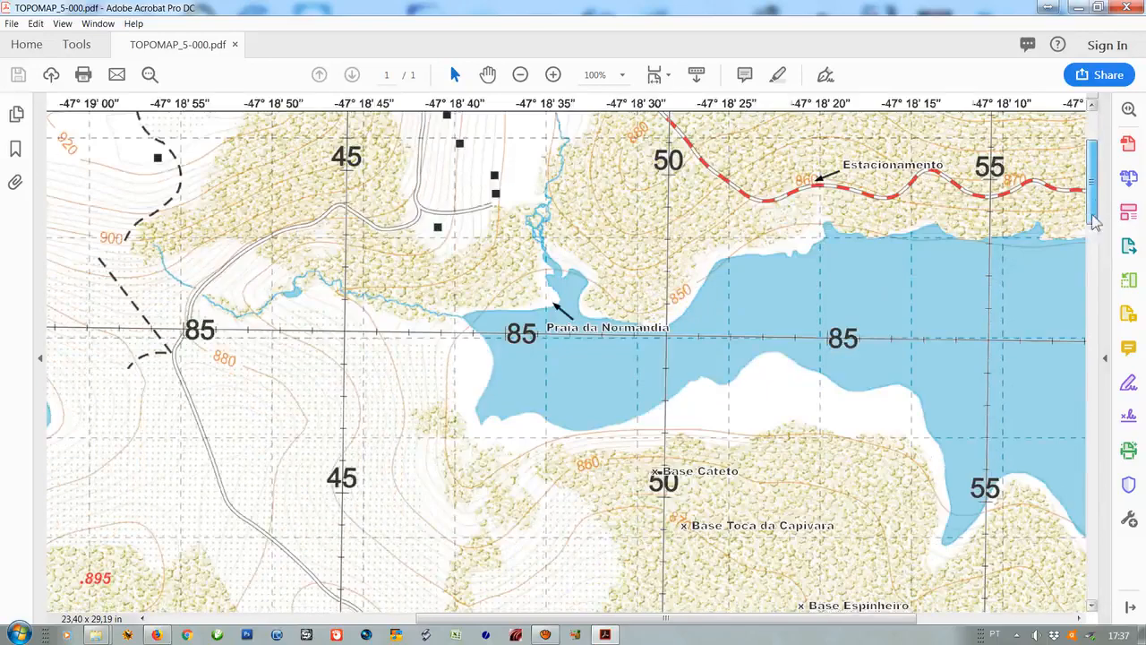
scroll(822, 483, down, 2)
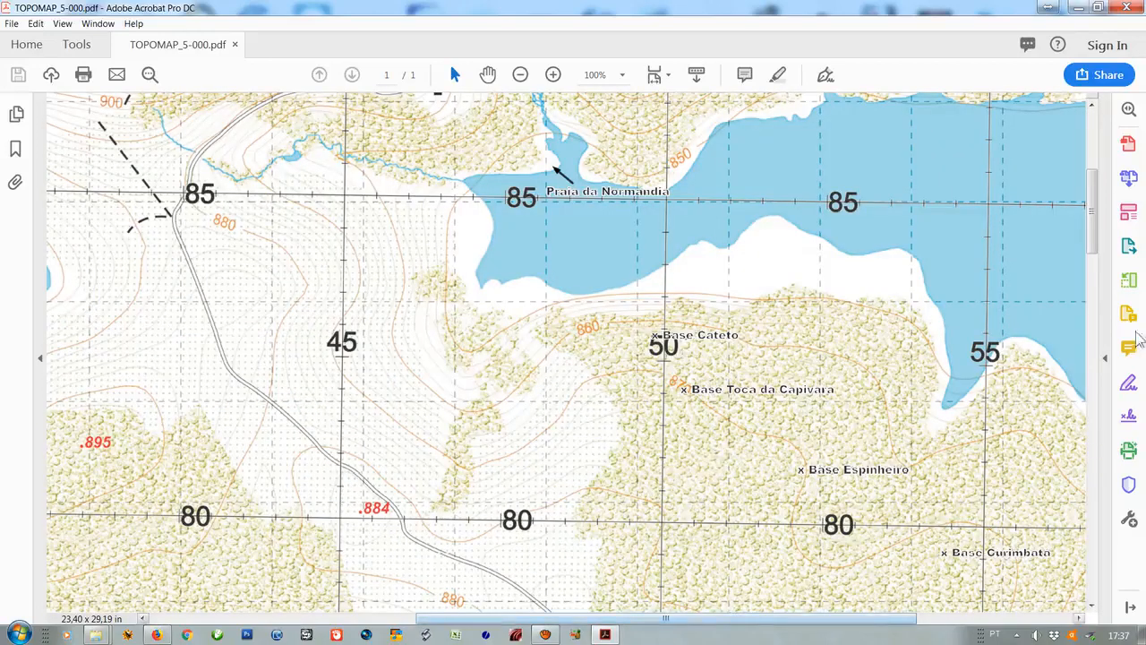
scroll(1099, 242, down, 1)
drag(1095, 236, 1098, 292)
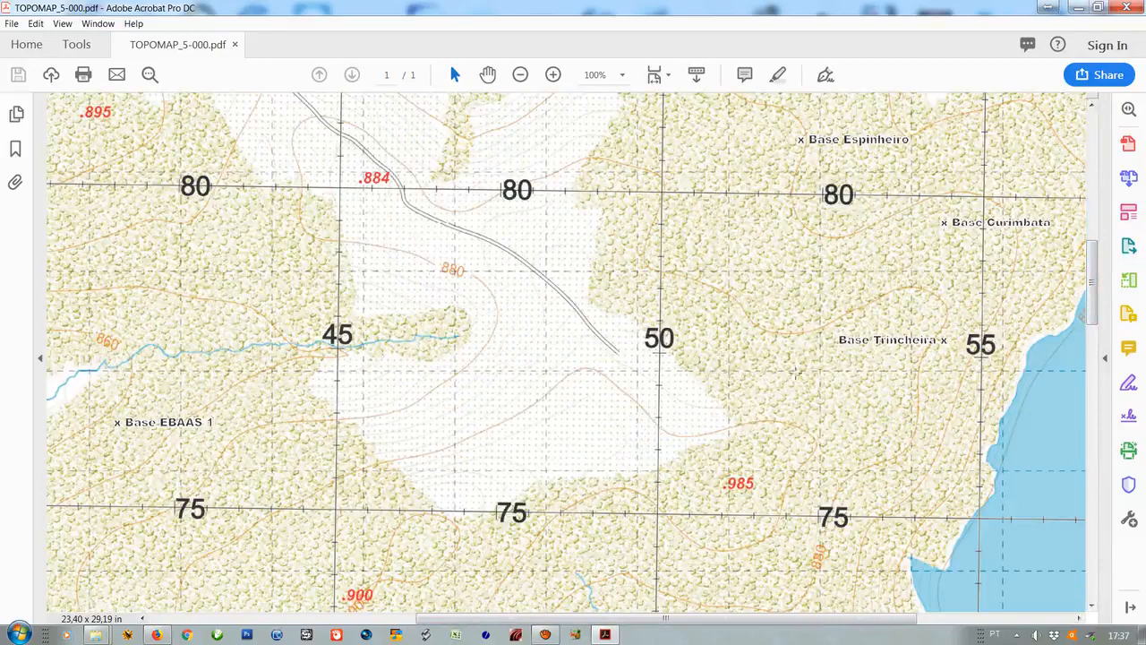
scroll(776, 274, down, 1)
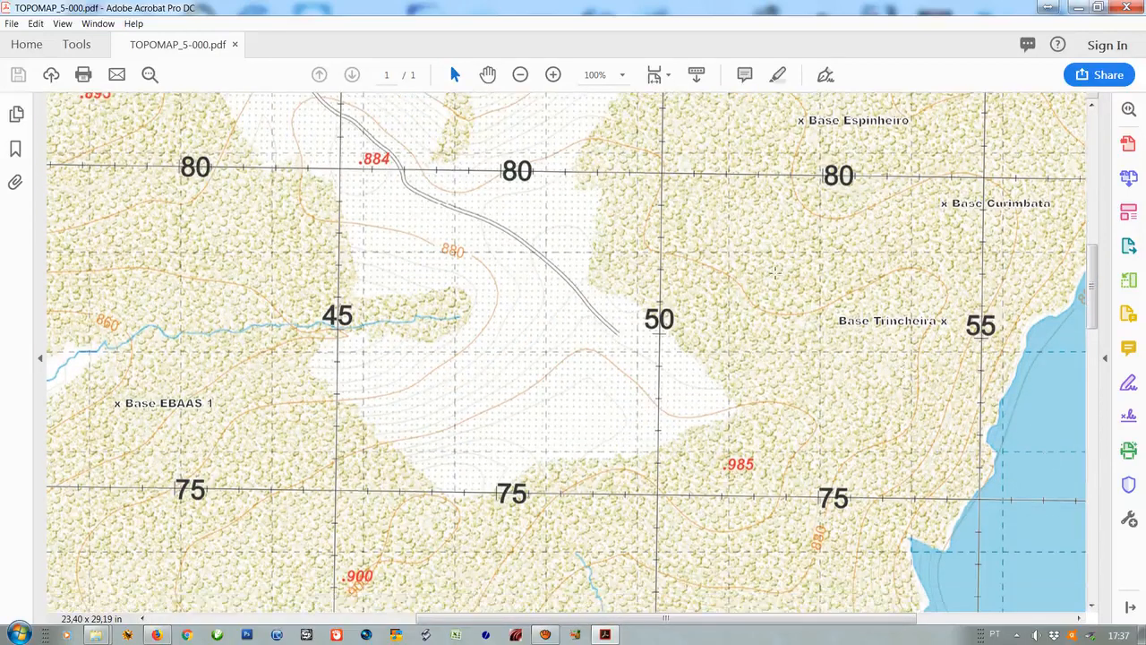
Examine the latitude labels on the east edge, the scale bar and the marginal notes below the Votorantim map at 75% magnification
click(520, 75)
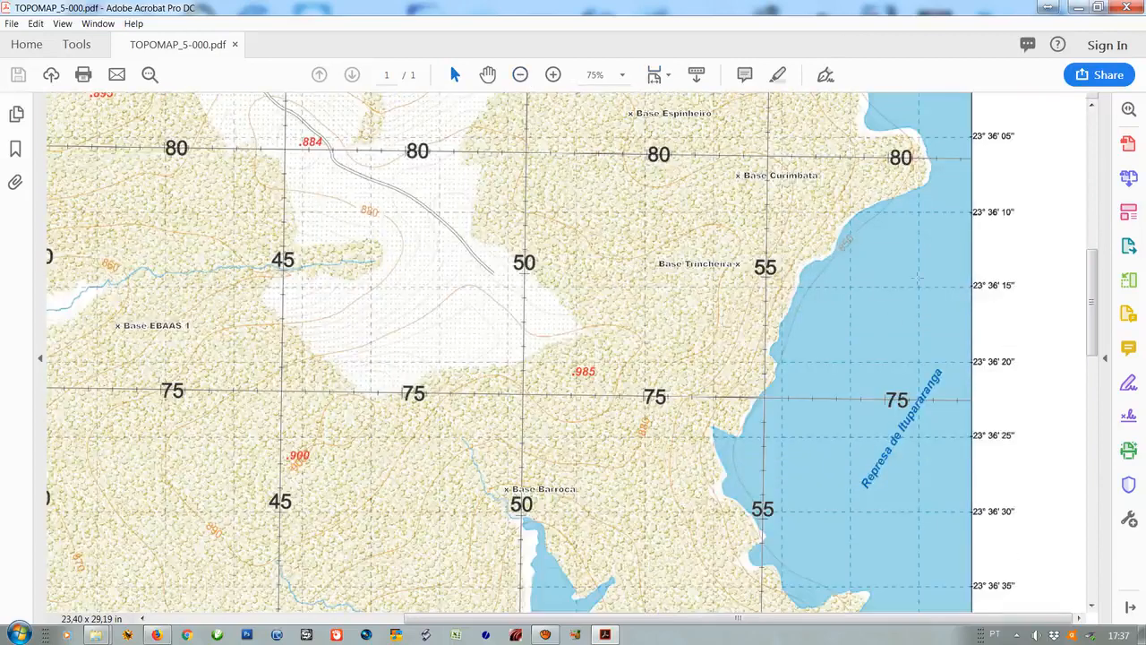
drag(1092, 287, 1101, 517)
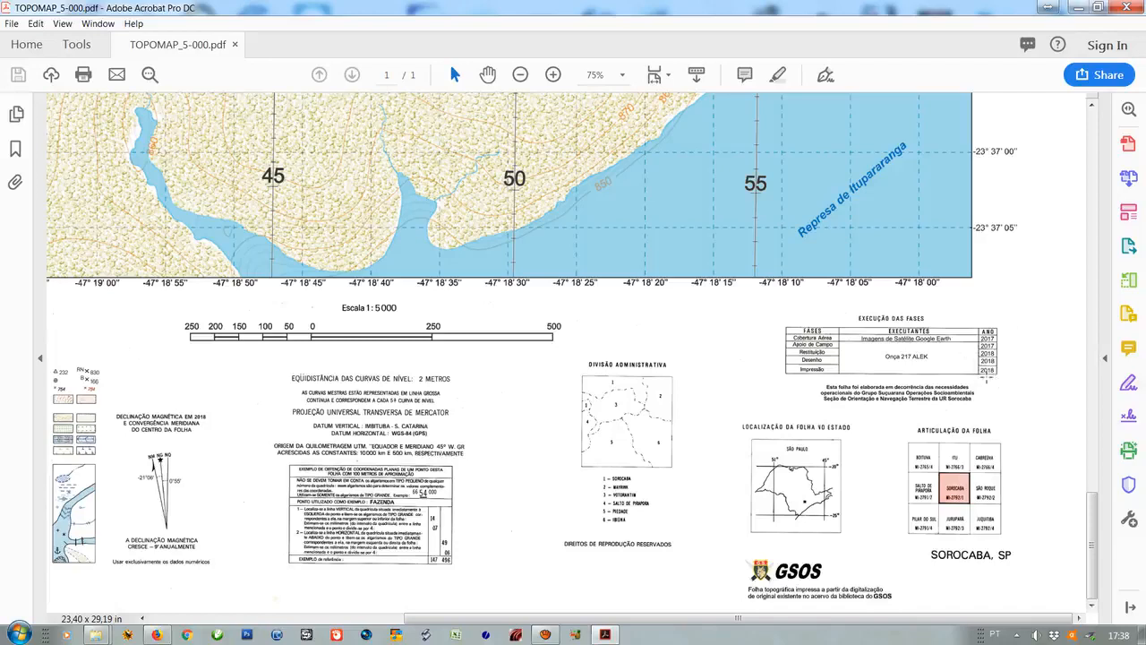
scroll(1095, 516, up, 1)
drag(1098, 517, 1097, 486)
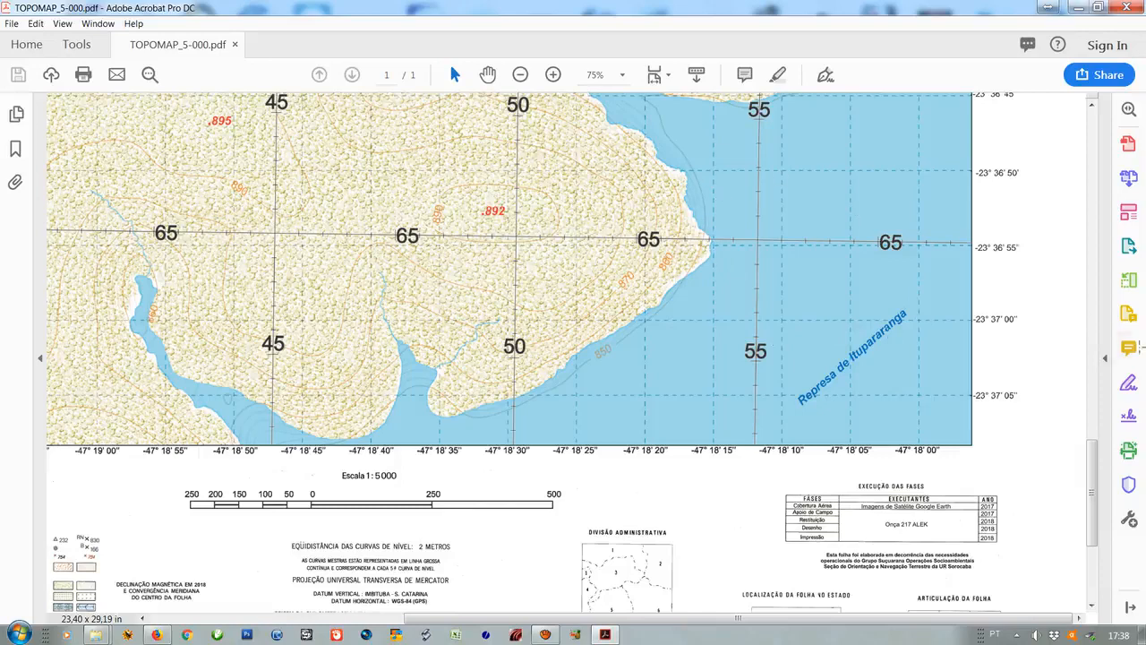
scroll(1077, 475, up, 3)
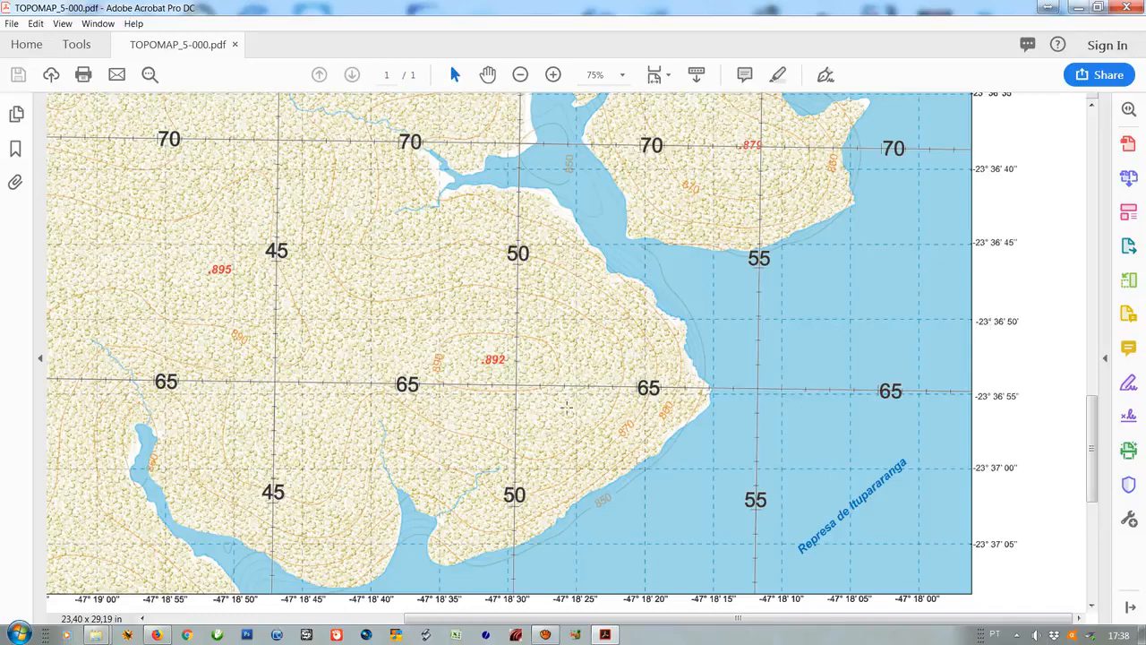
View the whole 1:5 000 Votorantim sheet on one page and close TOPOMAP_5-000.pdf
scroll(566, 407, down, 1)
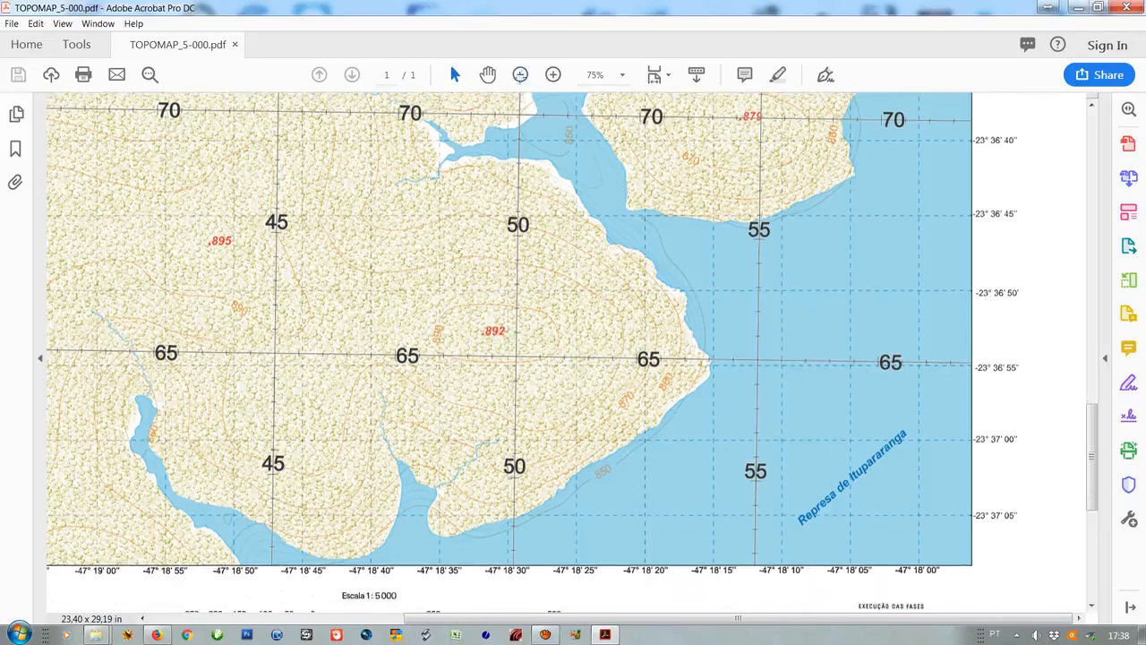
click(520, 76)
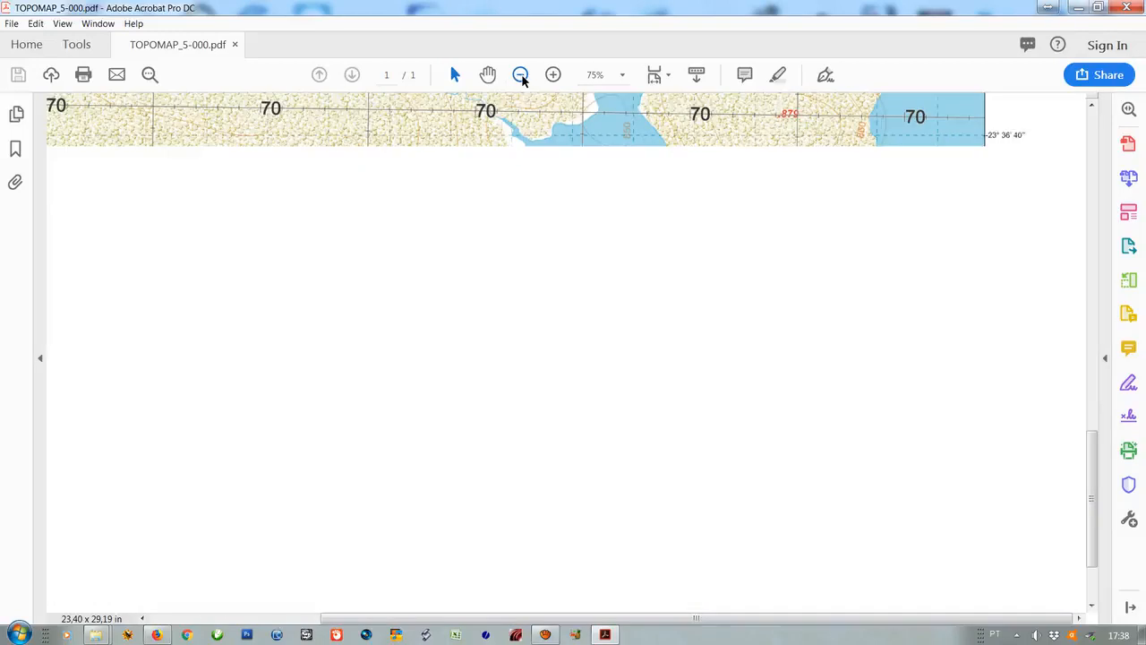
click(520, 75)
click(520, 75)
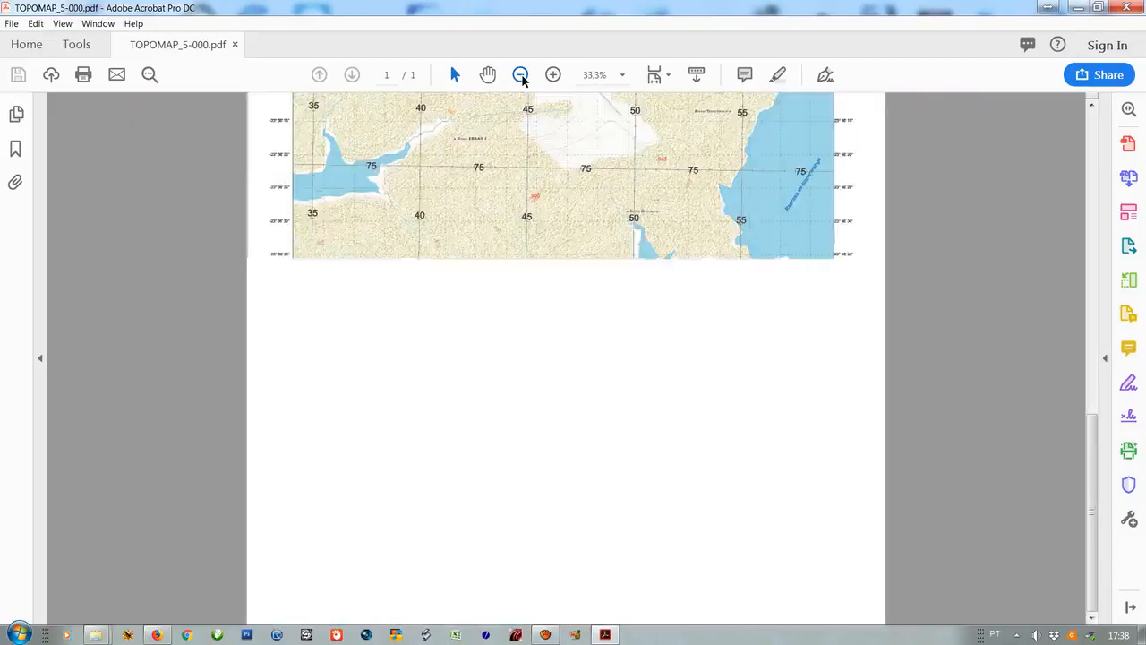
click(520, 75)
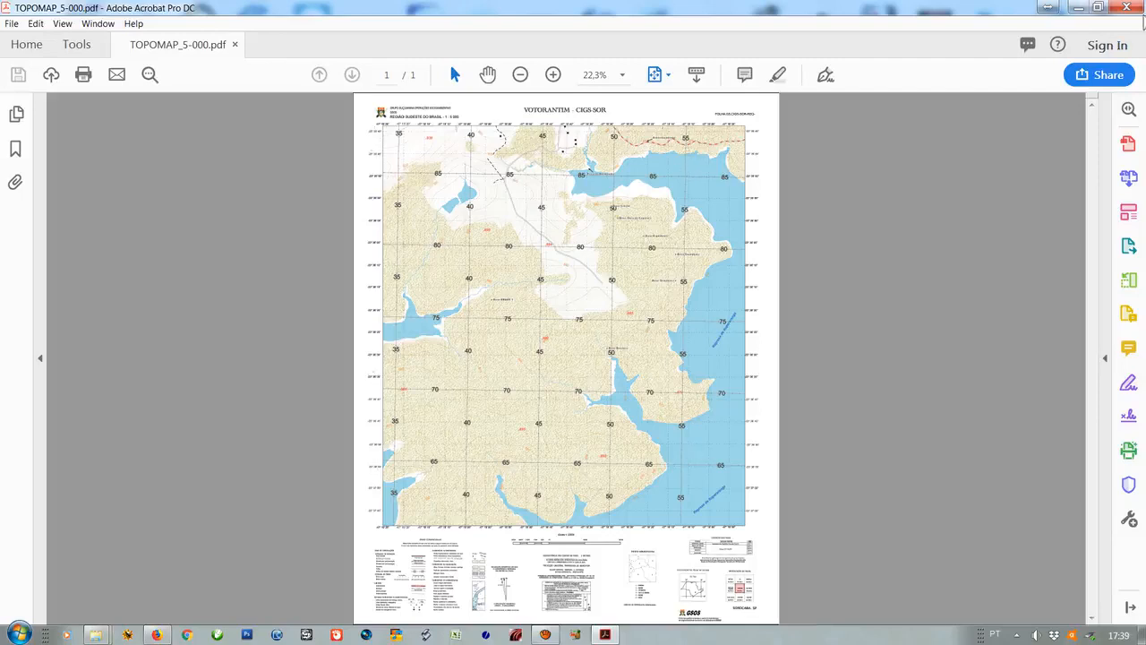
click(1137, 13)
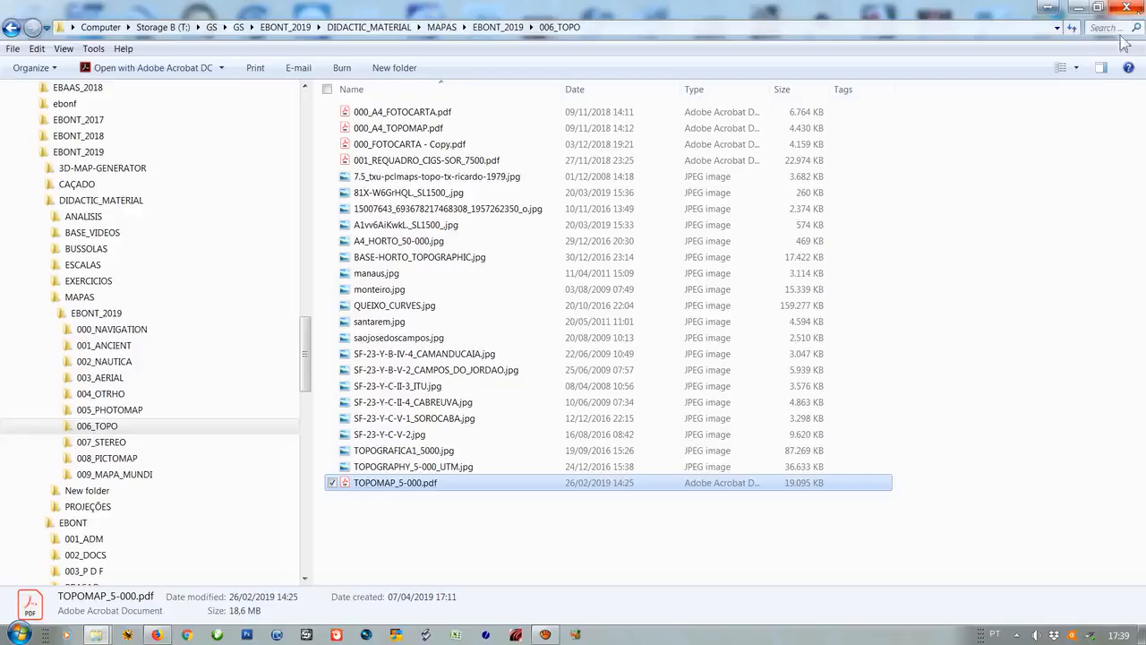
Open 000_FOTOCARTA - Copy.pdf from the 006_TOPO folder, examine the full Votorantim photomap with its legend, and close the file
click(391, 147)
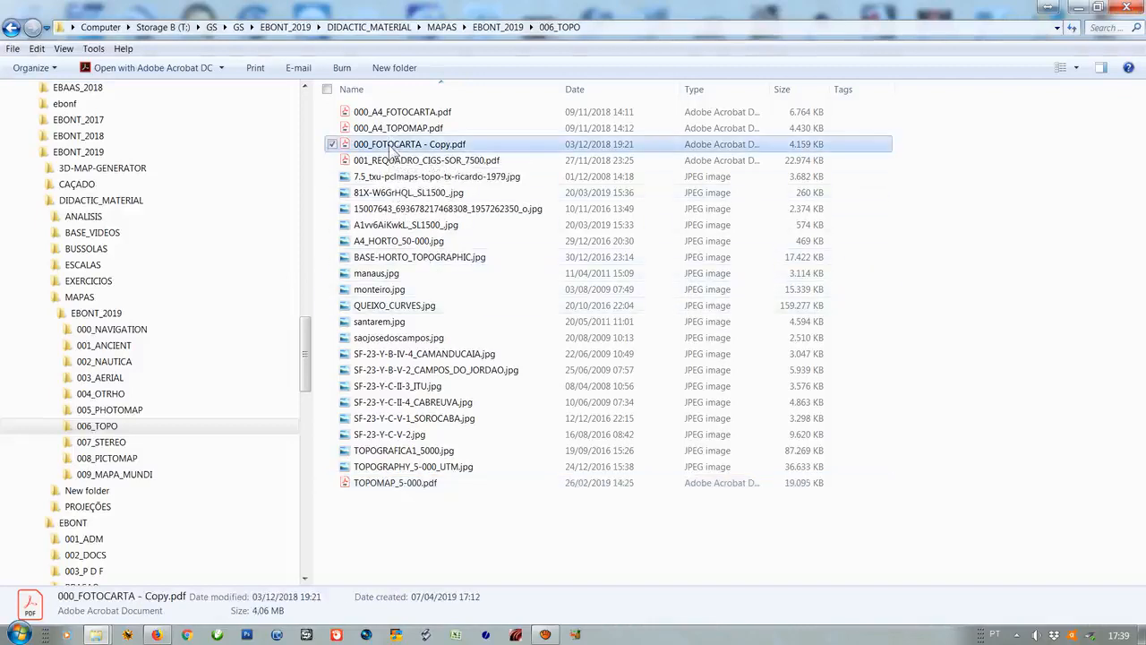
key(Return)
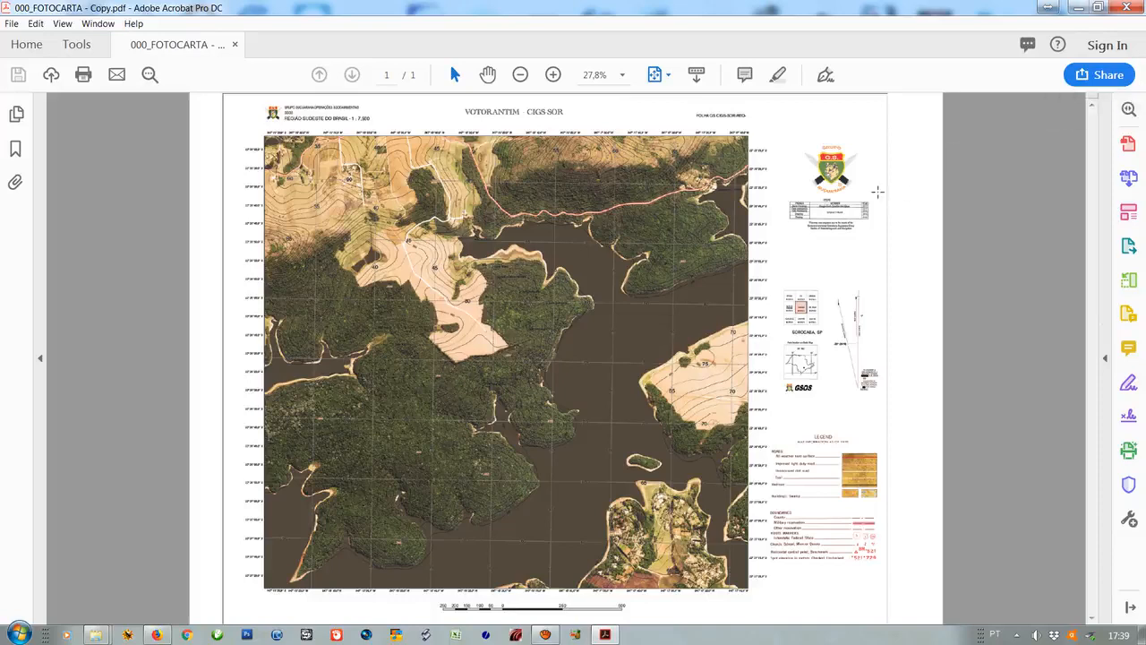
click(1127, 8)
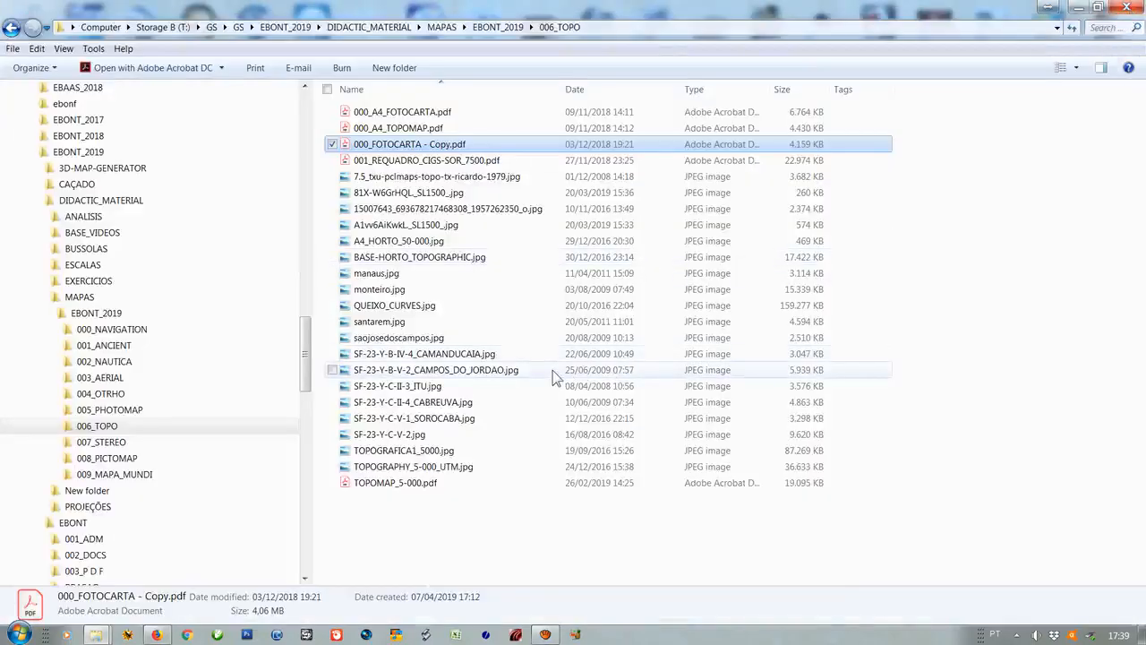